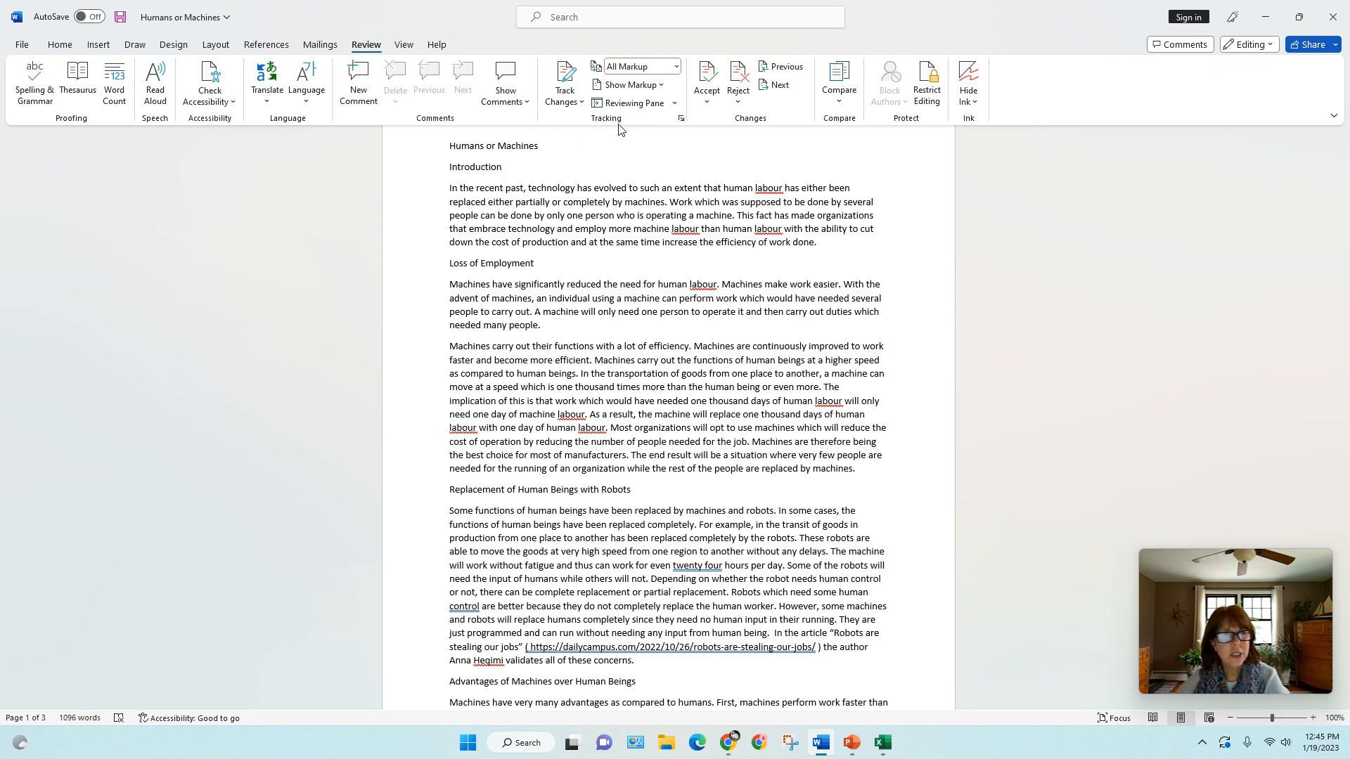
Turn on Track Changes with the Just Mine option, and switch tracking off and back on
{"action": "left_click", "coordinate": [583, 103]}
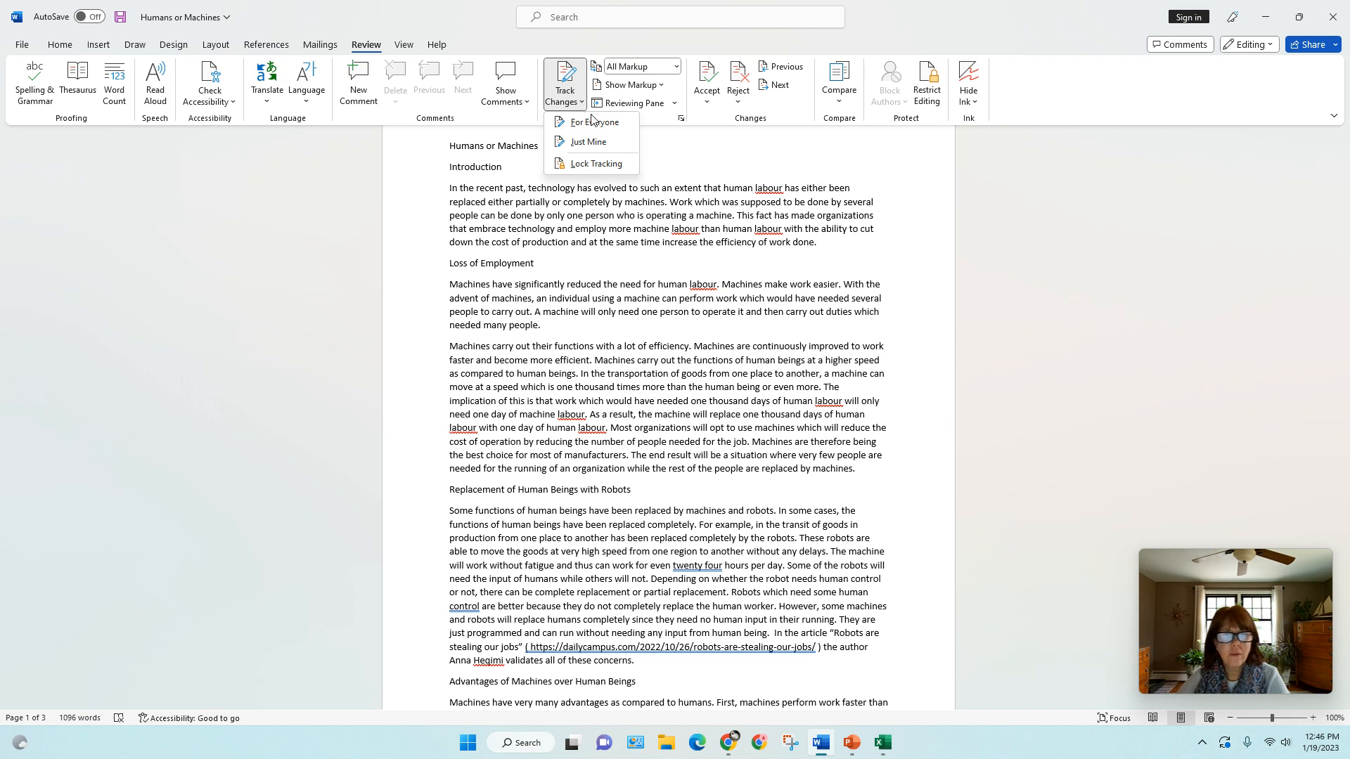
{"action": "left_click", "coordinate": [620, 146]}
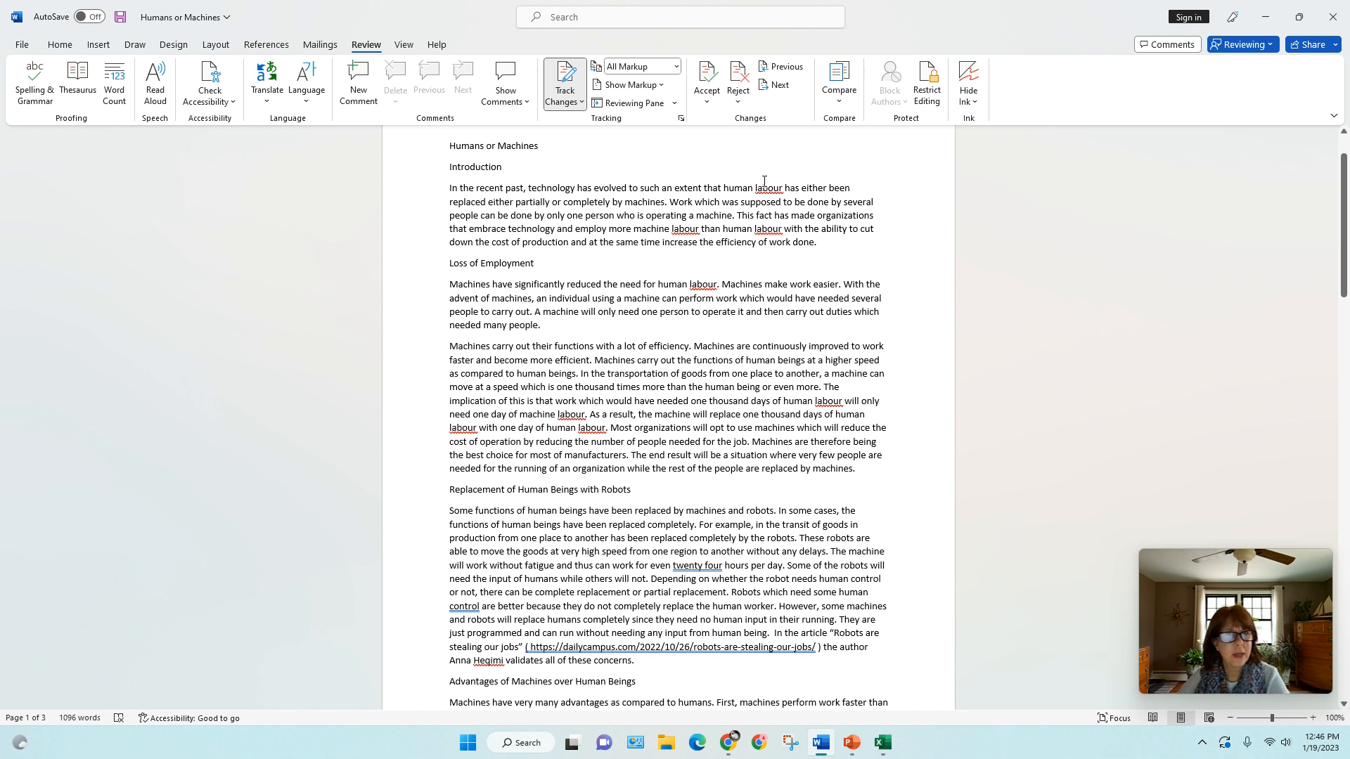
{"action": "left_click", "coordinate": [563, 73]}
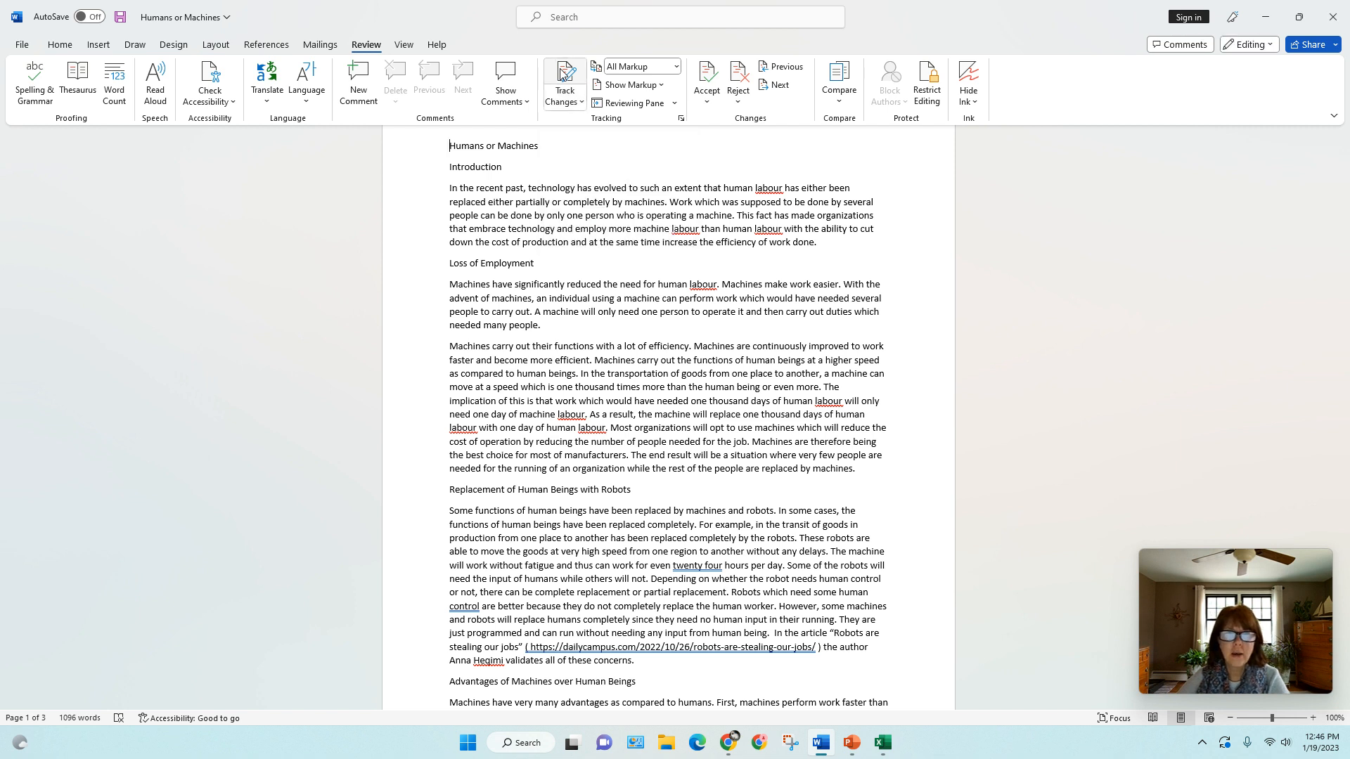
{"action": "left_click", "coordinate": [563, 73]}
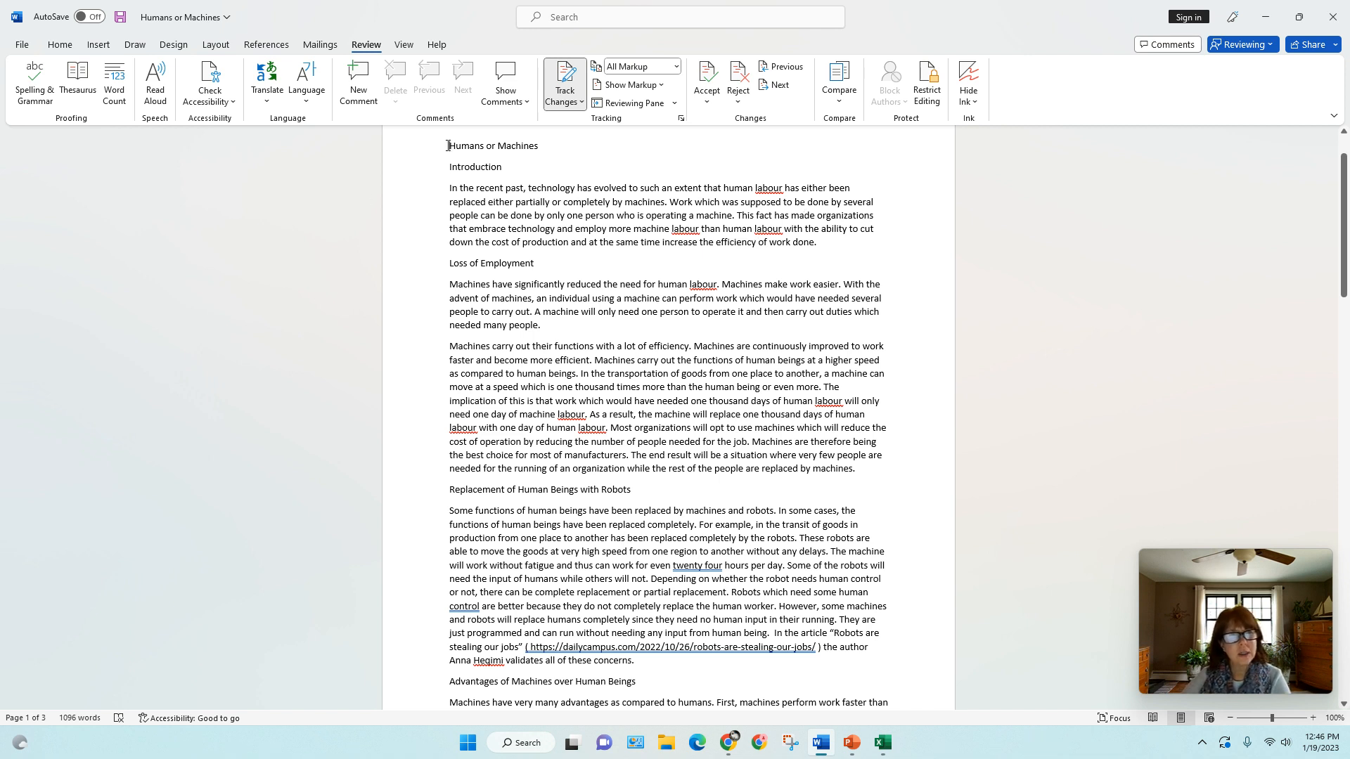
Format the "Humans or Machines" heading with the Title style, purple font color, bold and centered alignment
{"action": "left_click_drag", "start_coordinate": [448, 146], "coordinate": [543, 149]}
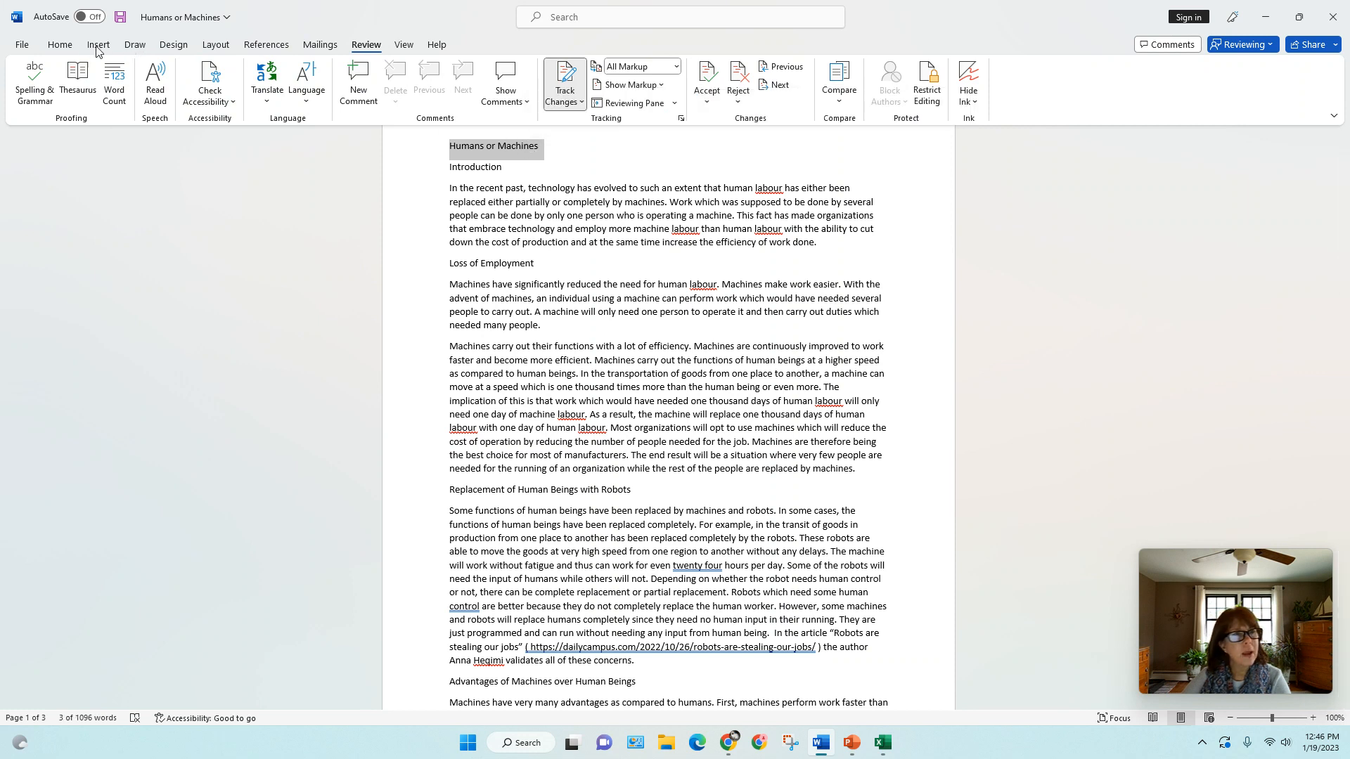
{"action": "left_click", "coordinate": [60, 44]}
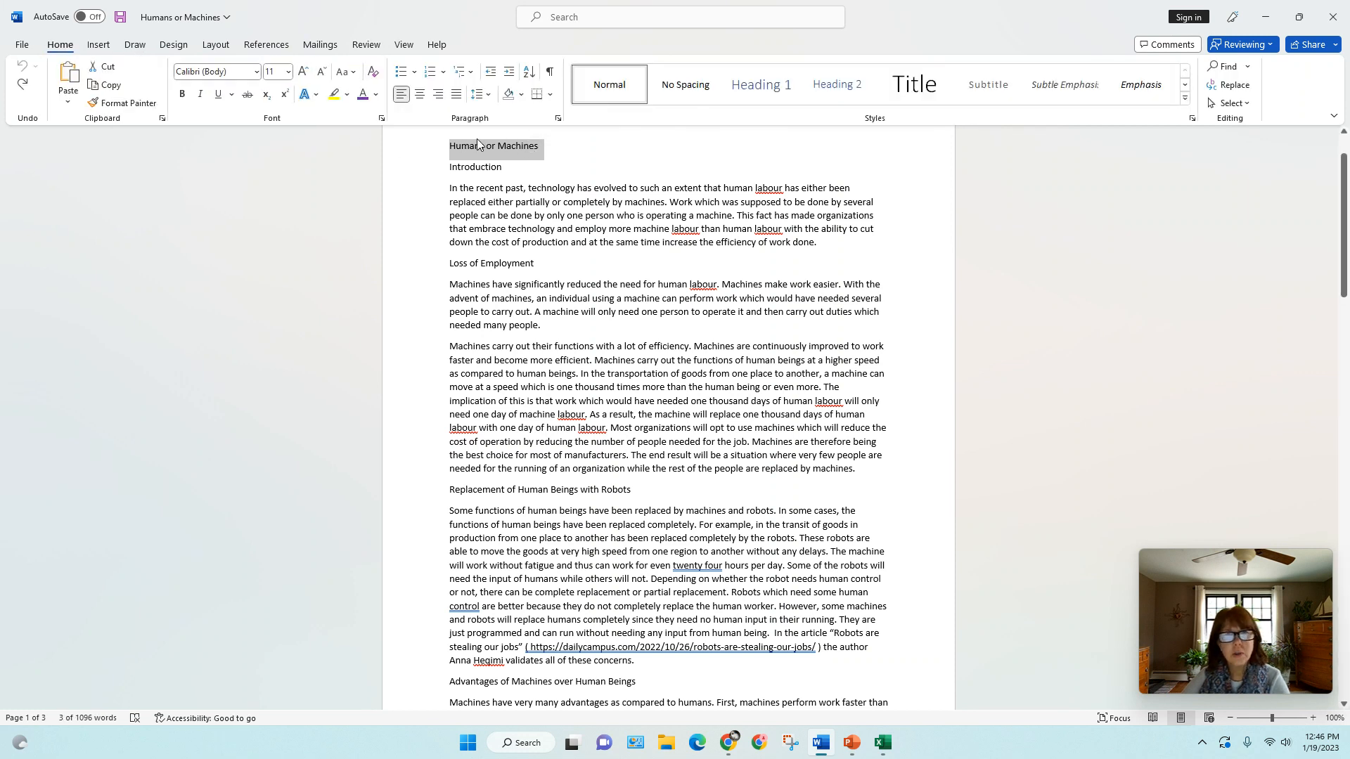
{"action": "left_click", "coordinate": [907, 95]}
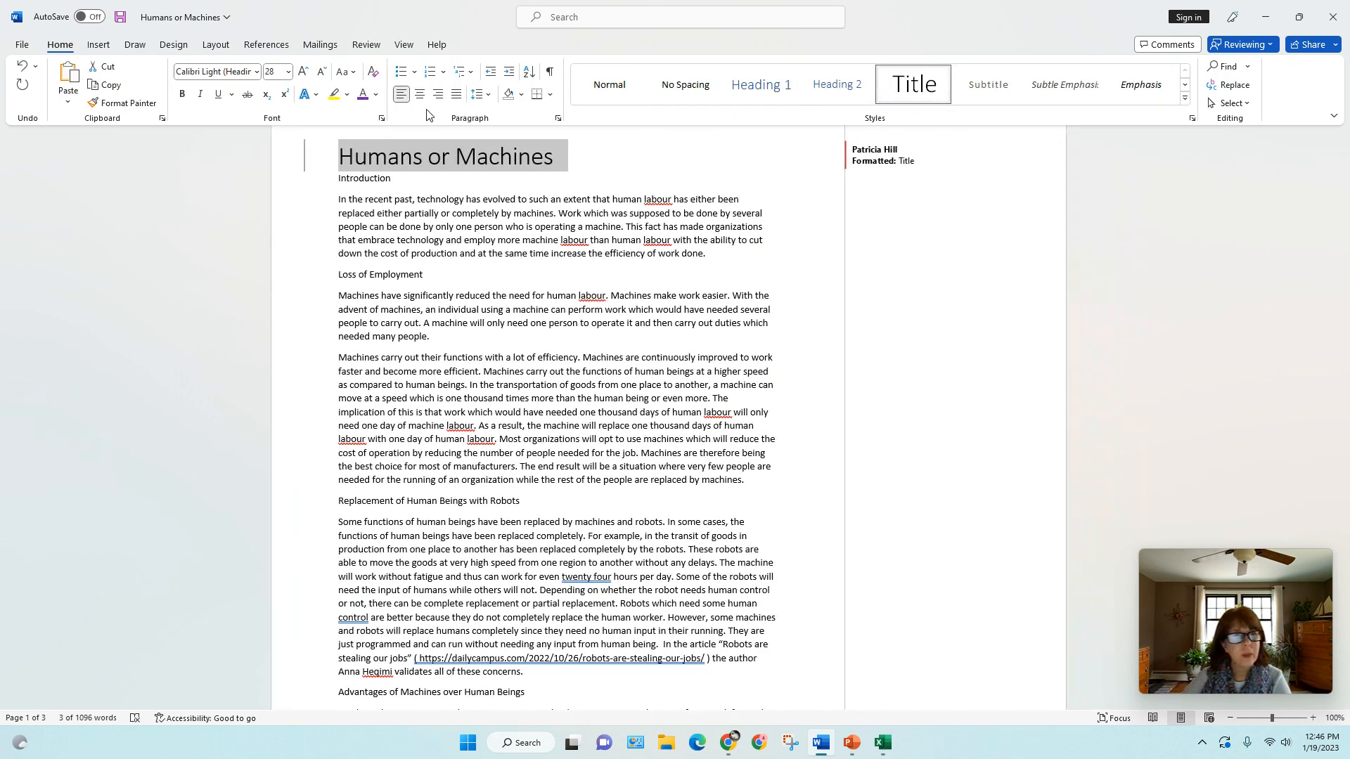
{"action": "left_click", "coordinate": [363, 95]}
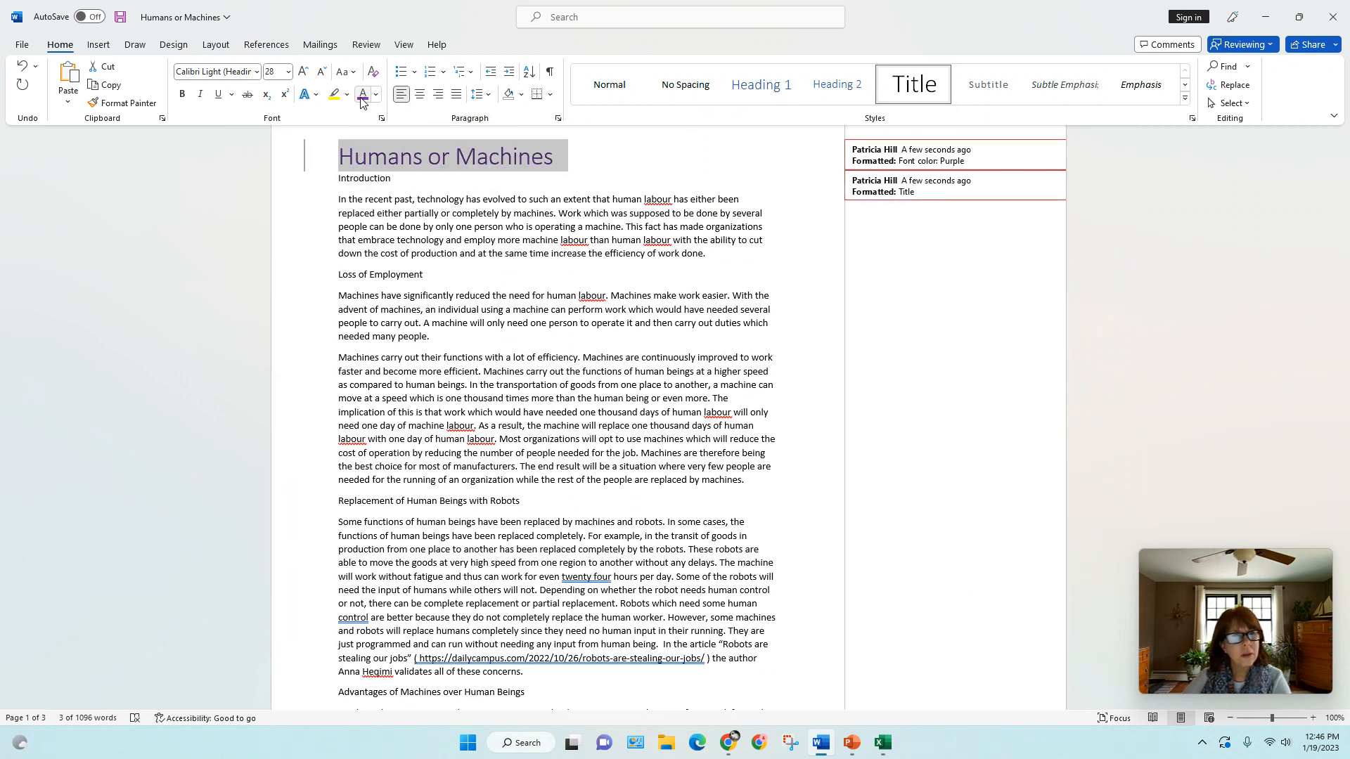
{"action": "left_click", "coordinate": [182, 95]}
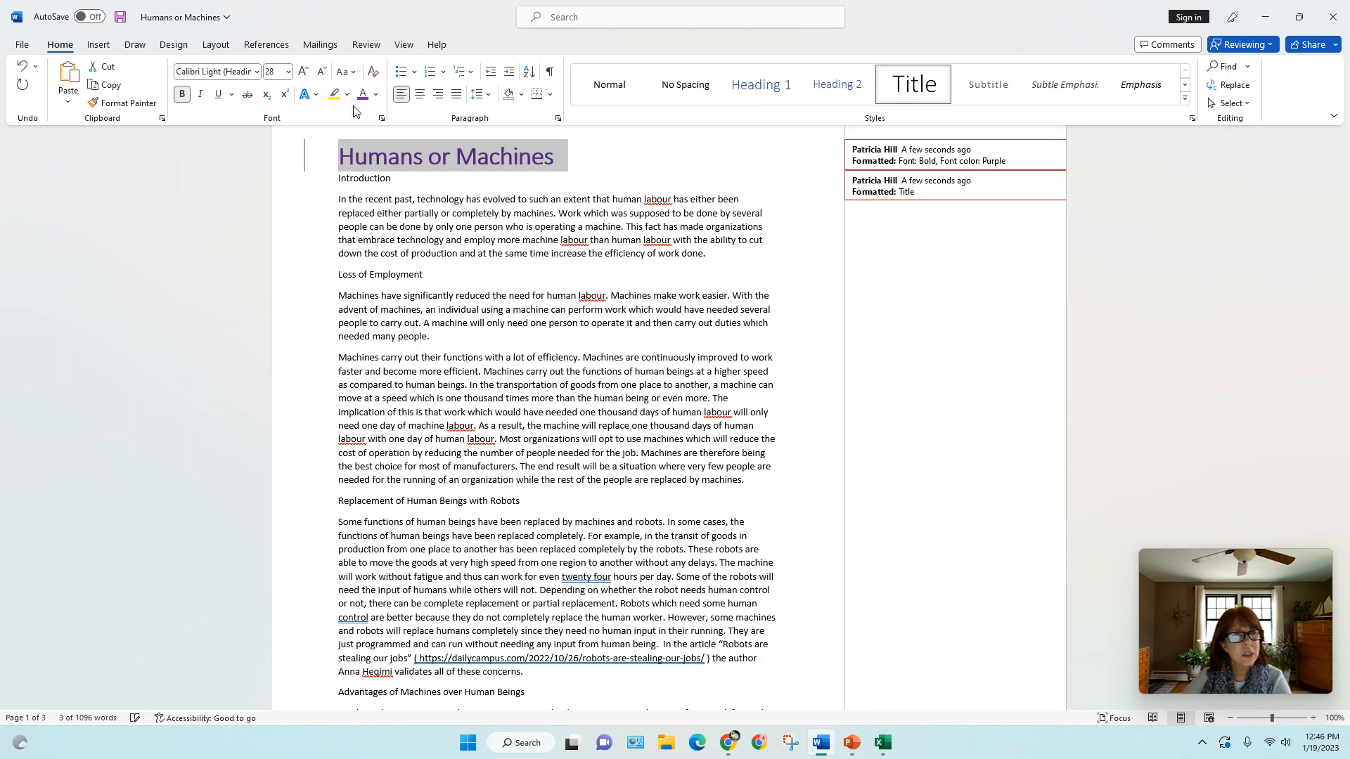
{"action": "left_click", "coordinate": [420, 94]}
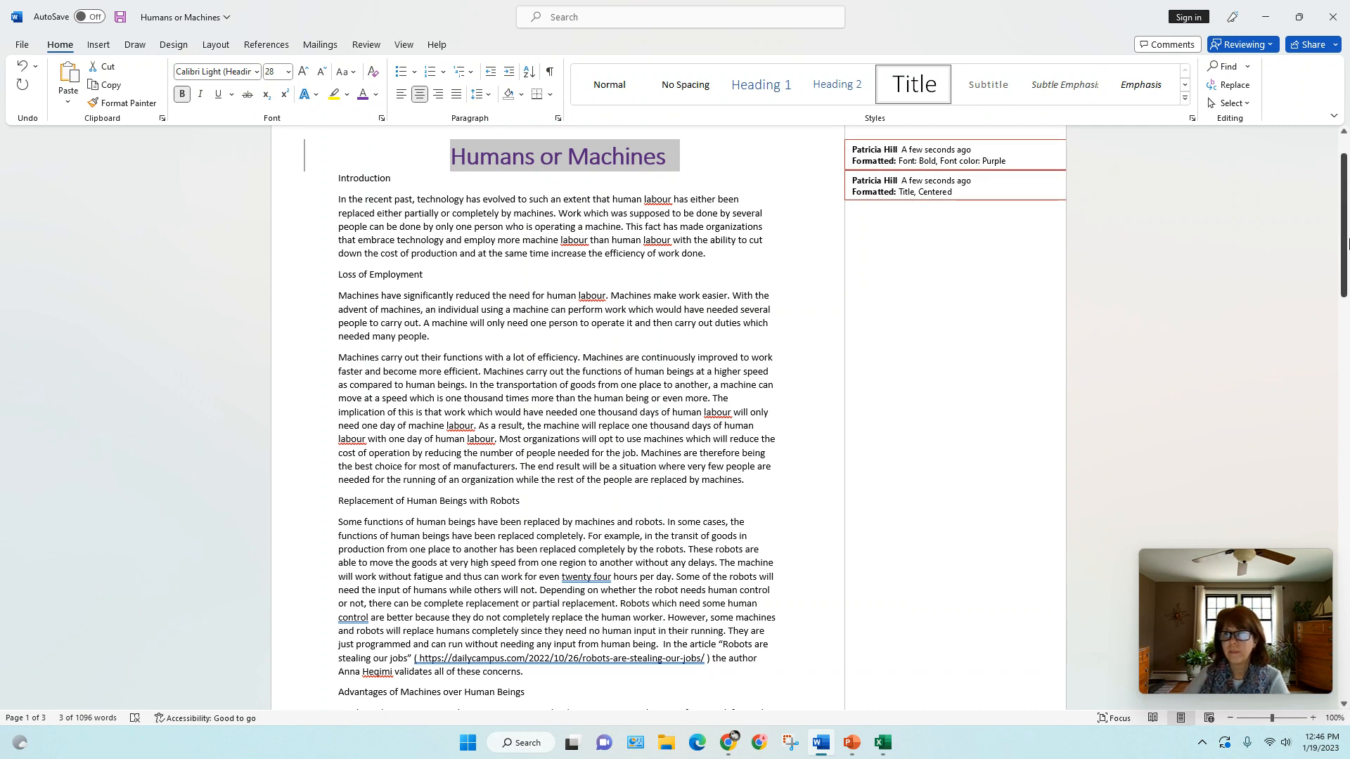
Insert a page break before the line "Jobs that will likely disappear"
{"action": "left_click_drag", "start_coordinate": [1345, 242], "coordinate": [1338, 485]}
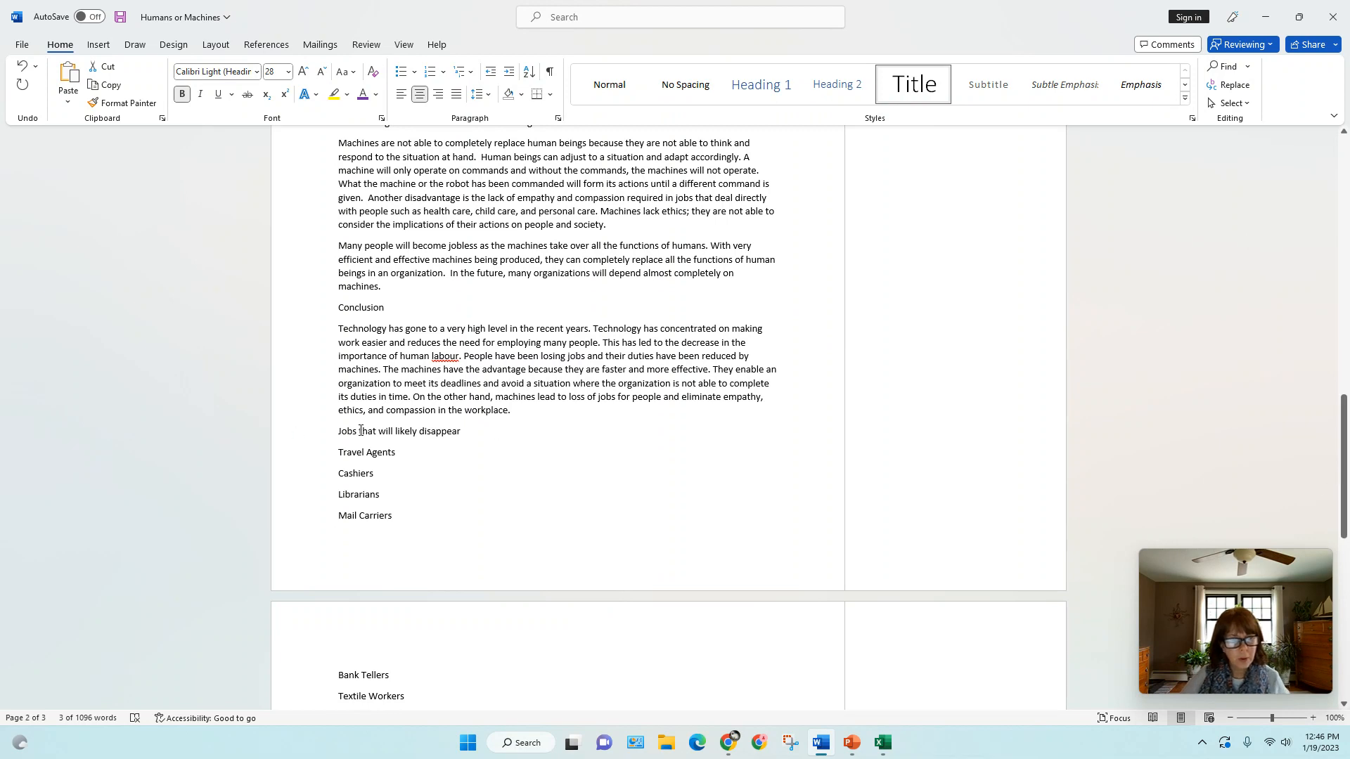
{"action": "left_click", "coordinate": [337, 429]}
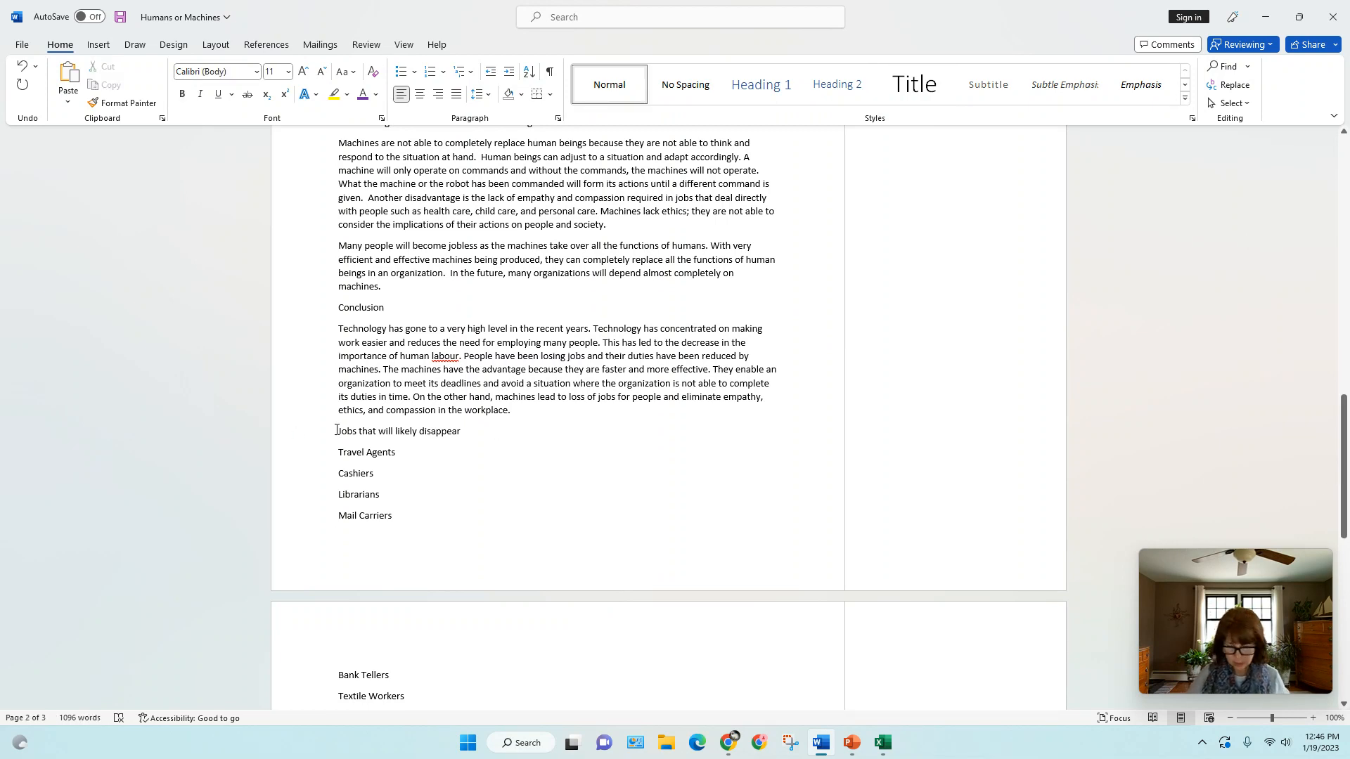
{"action": "key", "text": "ctrl+Return"}
Apply bullets to the job lists under "Jobs that will likely disappear" and "Jobs that are expected to survive"
{"action": "left_click_drag", "start_coordinate": [1344, 441], "coordinate": [1328, 535]}
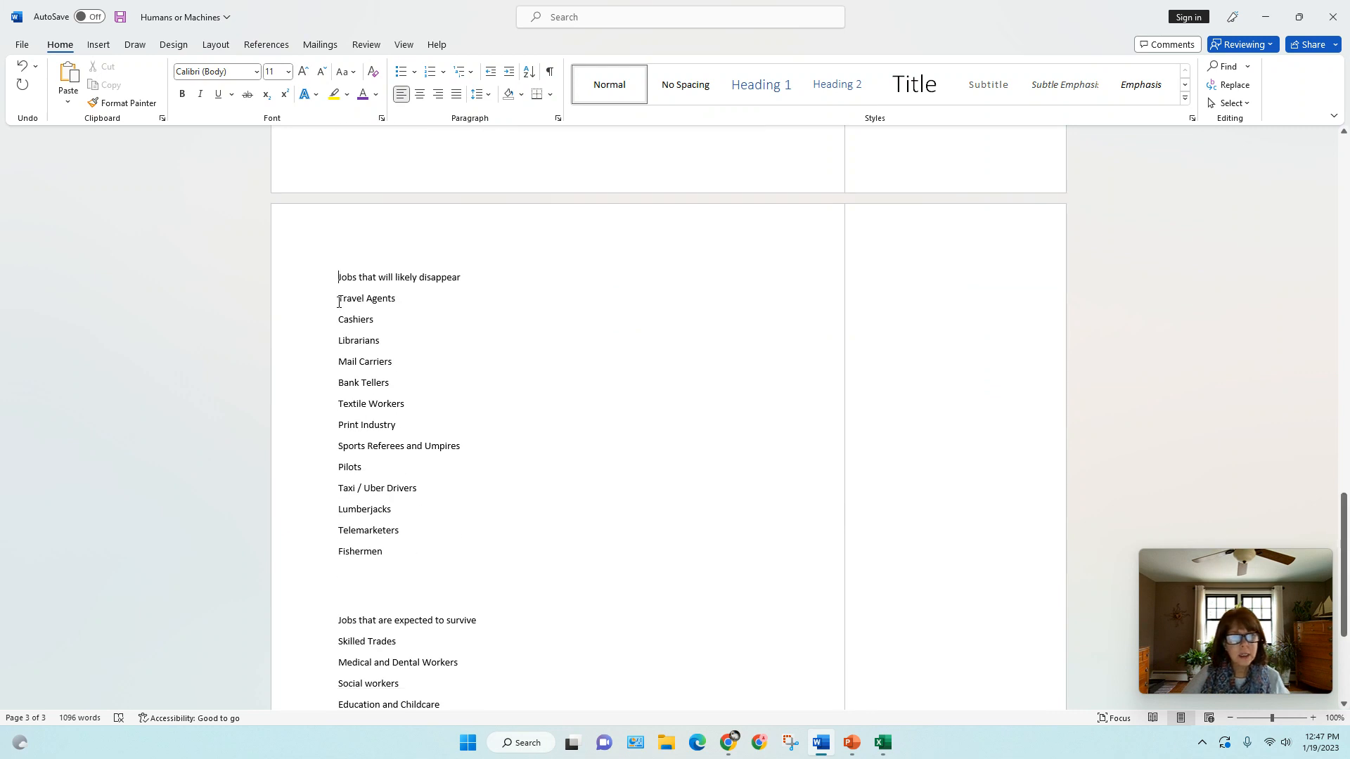
{"action": "left_click_drag", "start_coordinate": [339, 301], "coordinate": [392, 553]}
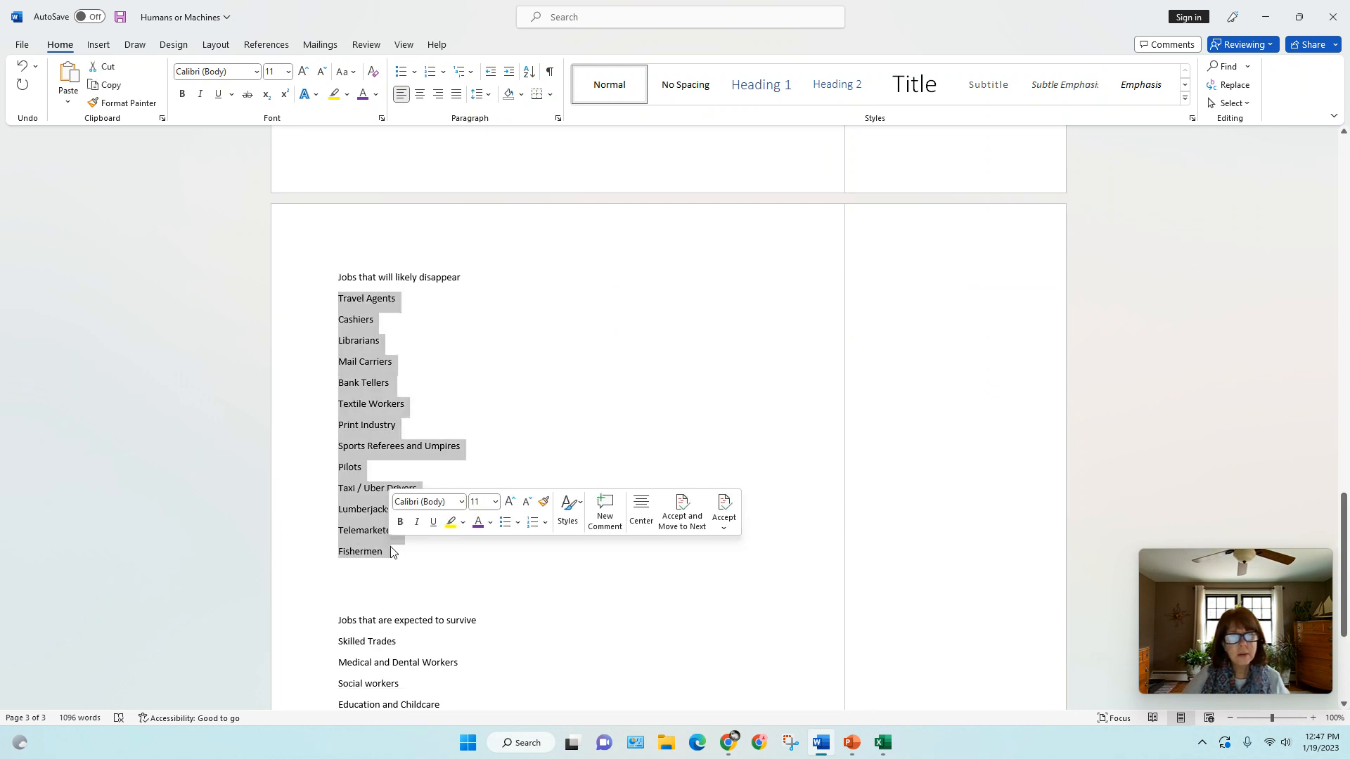
{"action": "left_click", "coordinate": [399, 71]}
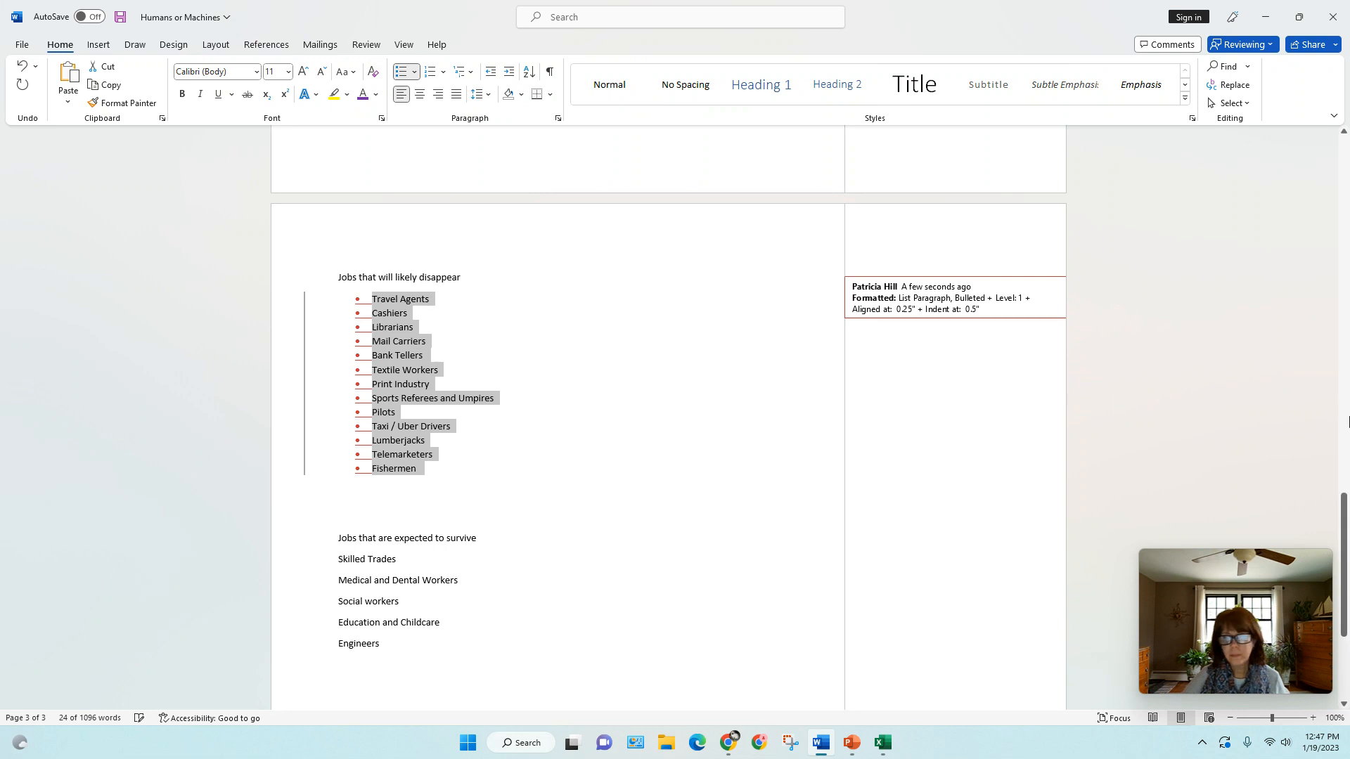
{"action": "left_click_drag", "start_coordinate": [1342, 495], "coordinate": [1342, 531]}
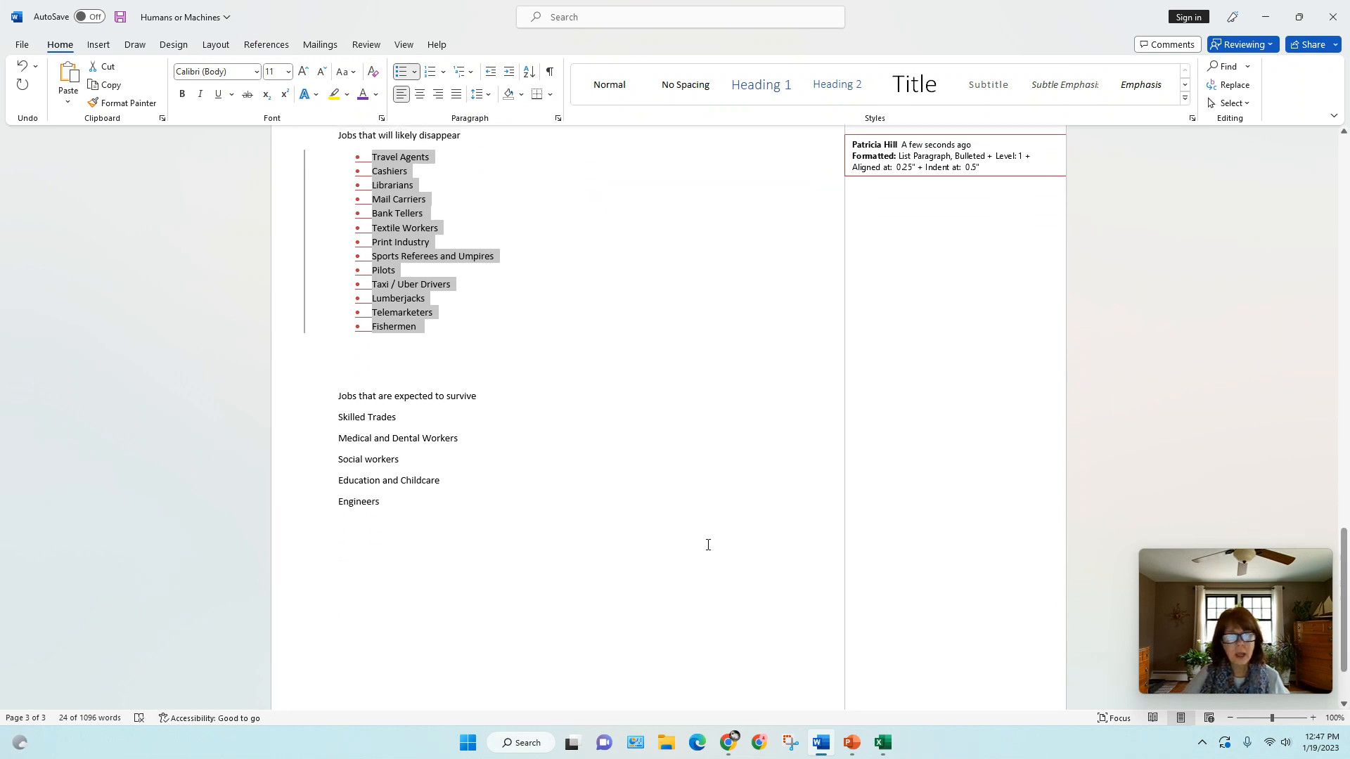
{"action": "left_click_drag", "start_coordinate": [338, 416], "coordinate": [392, 501]}
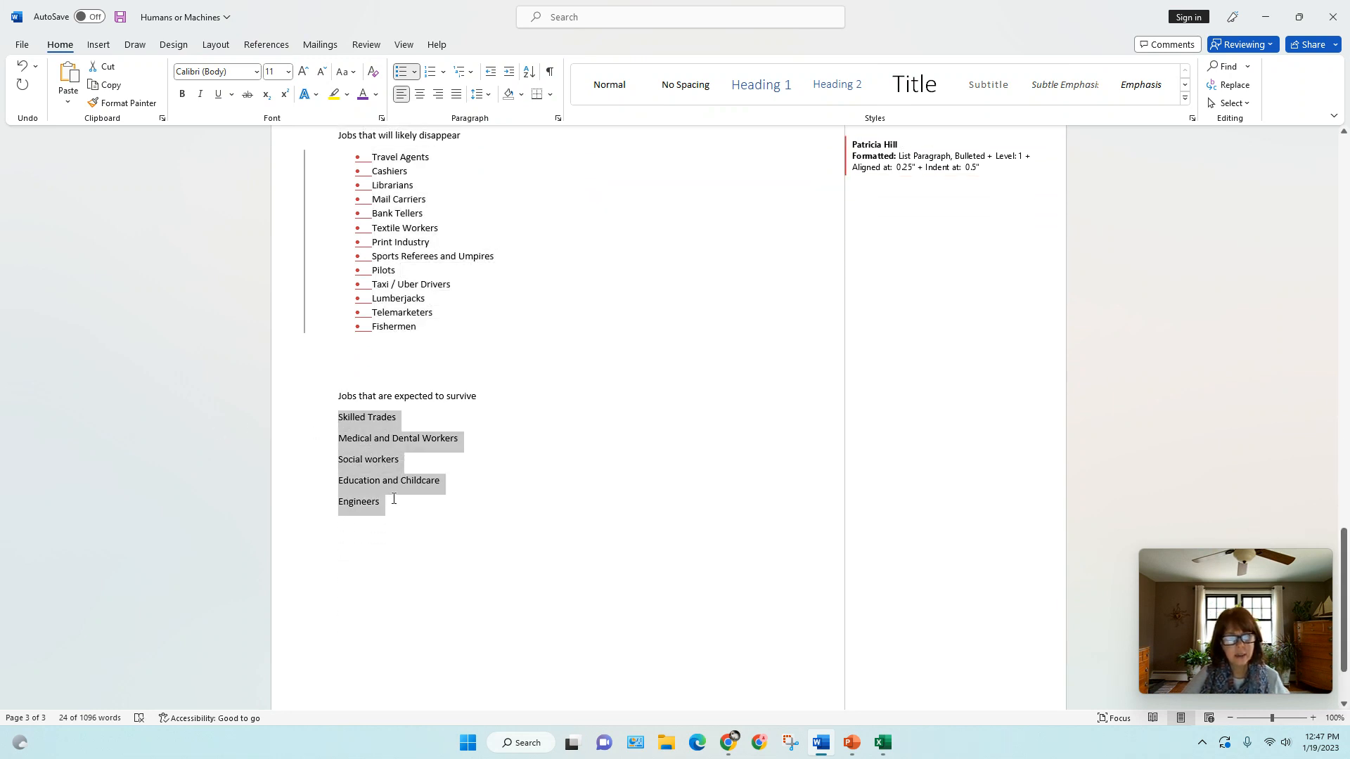
{"action": "left_click", "coordinate": [401, 72]}
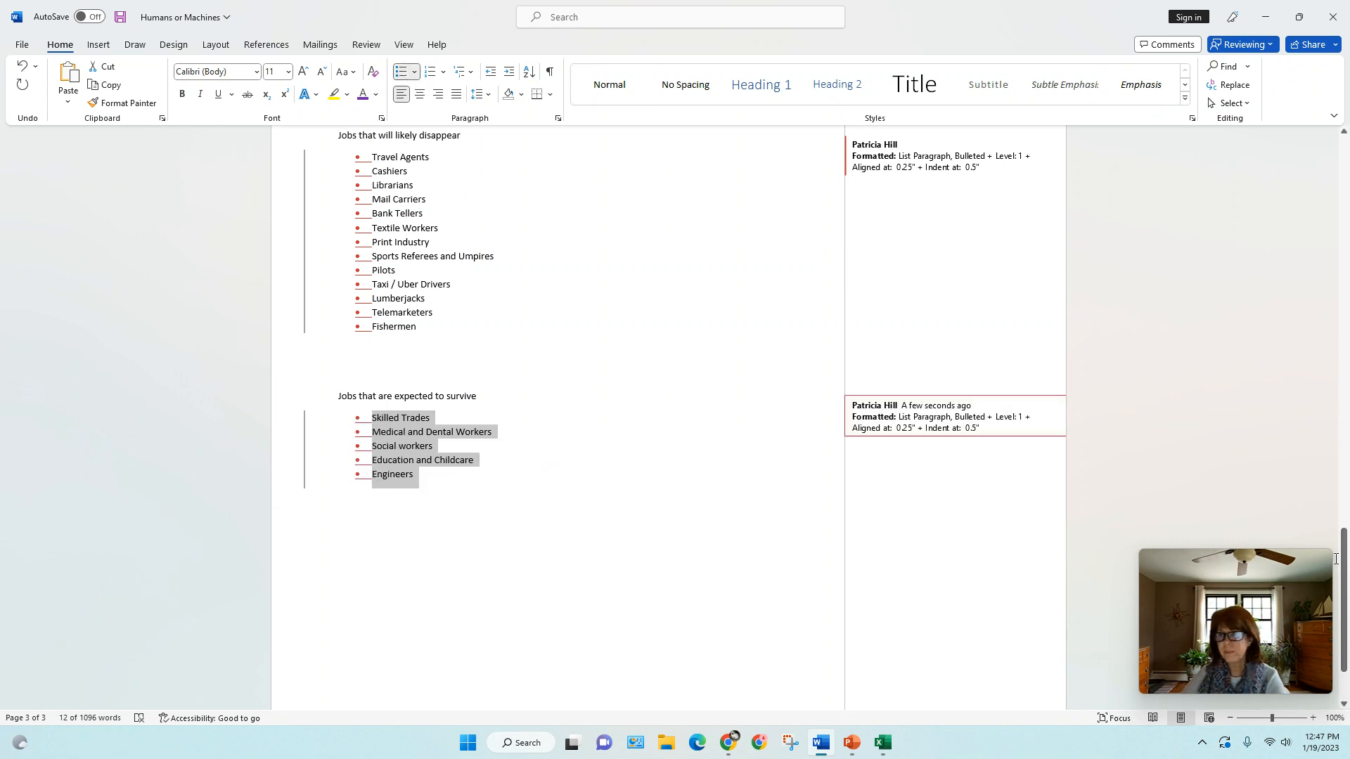
View the tracked changes from the beginning of the document in Simple Markup
{"action": "left_click_drag", "start_coordinate": [1335, 558], "coordinate": [1317, 128]}
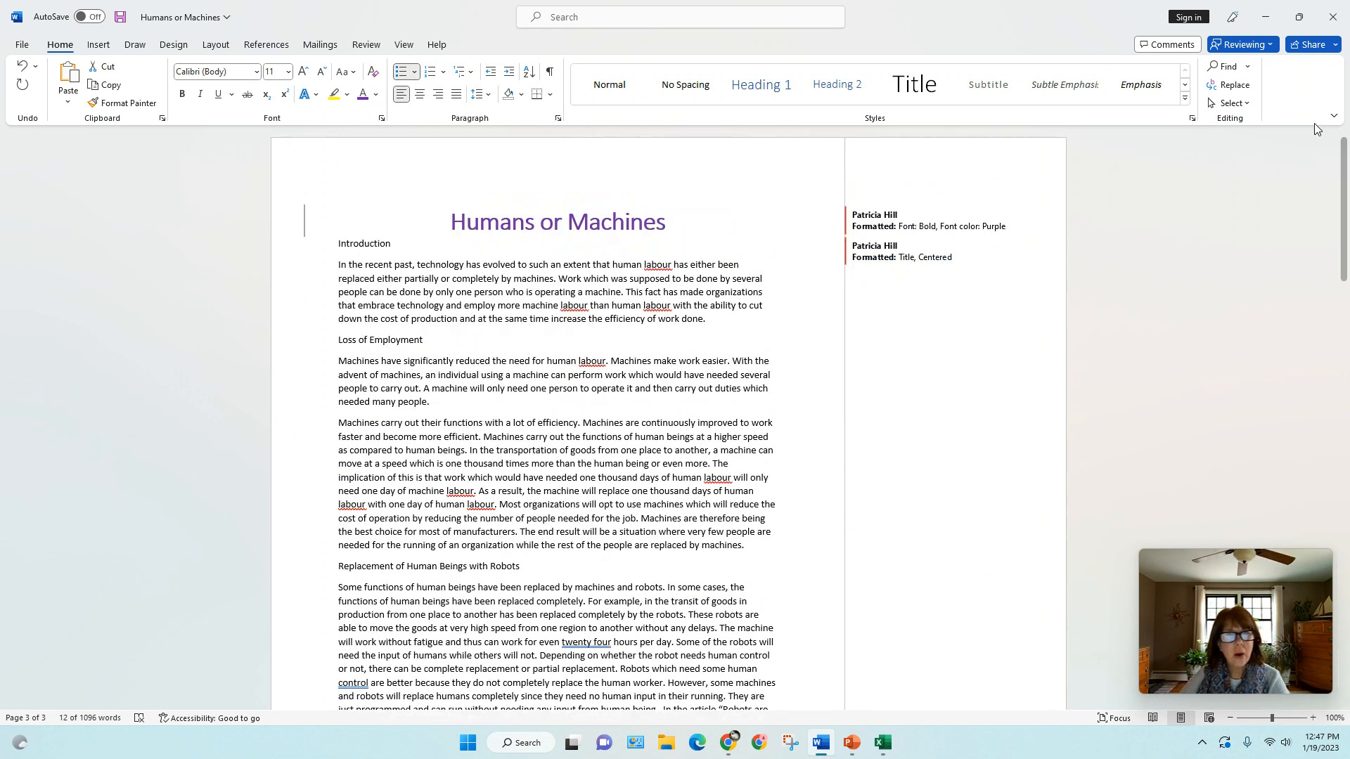
{"action": "left_click", "coordinate": [366, 45]}
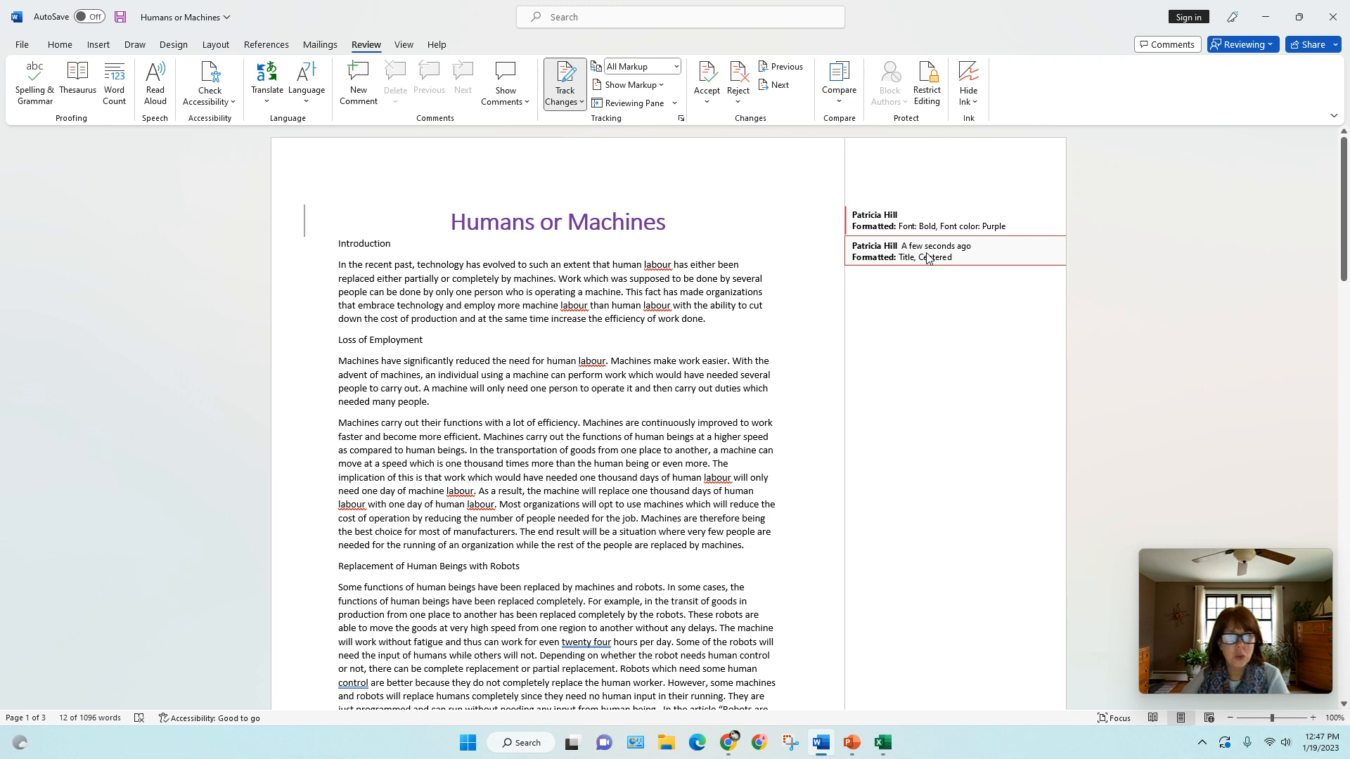
{"action": "left_click", "coordinate": [678, 67]}
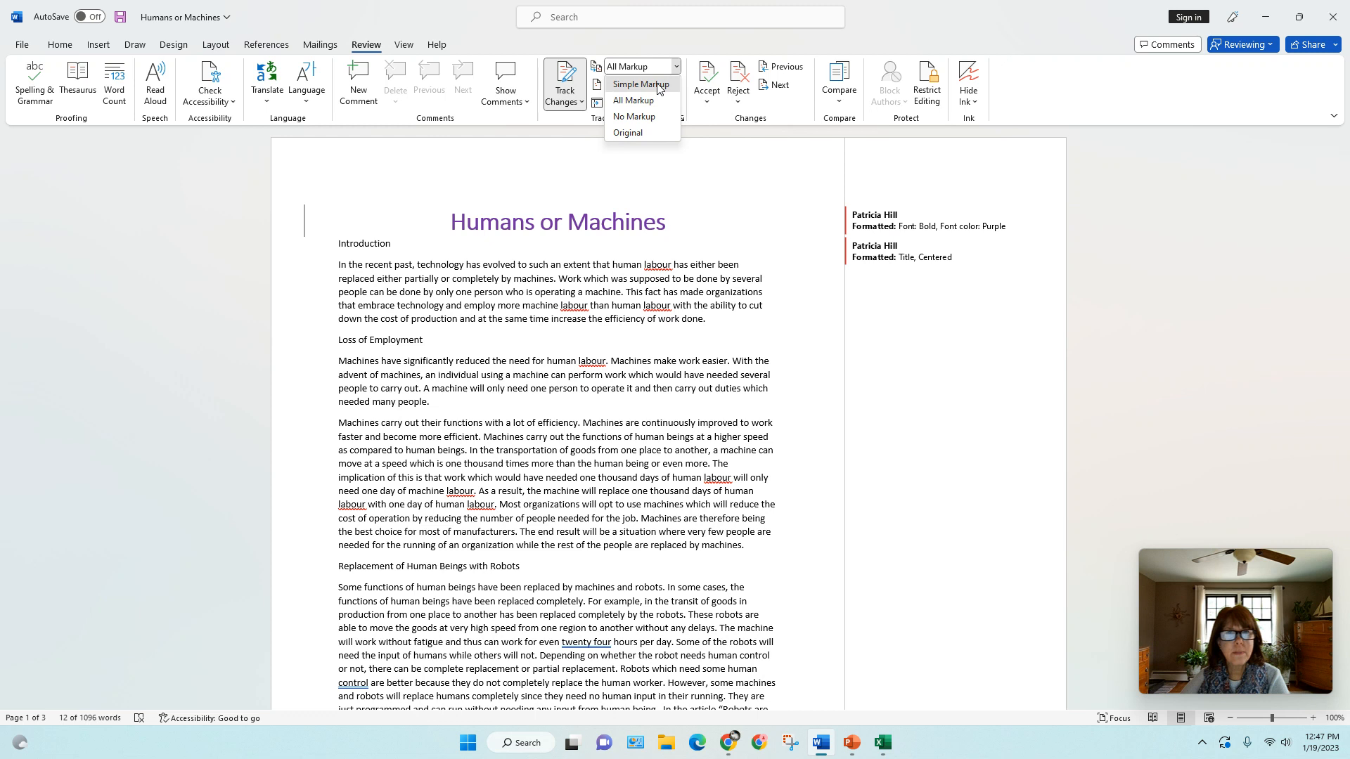
{"action": "left_click", "coordinate": [651, 82]}
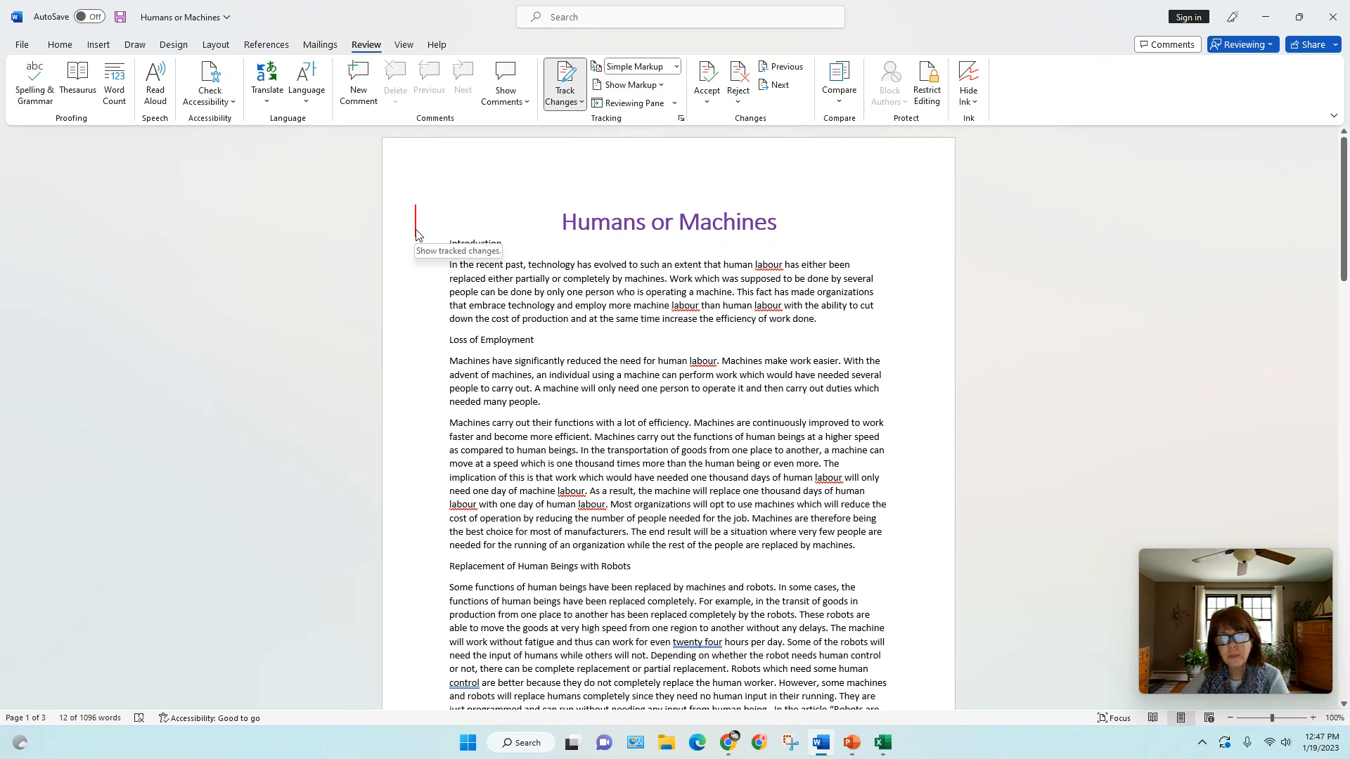
{"action": "mouse_move", "coordinate": [1343, 255]}
{"action": "left_mouse_down"}
{"action": "mouse_move", "coordinate": [1314, 542]}
{"action": "mouse_move", "coordinate": [1329, 231]}
{"action": "left_mouse_up"}
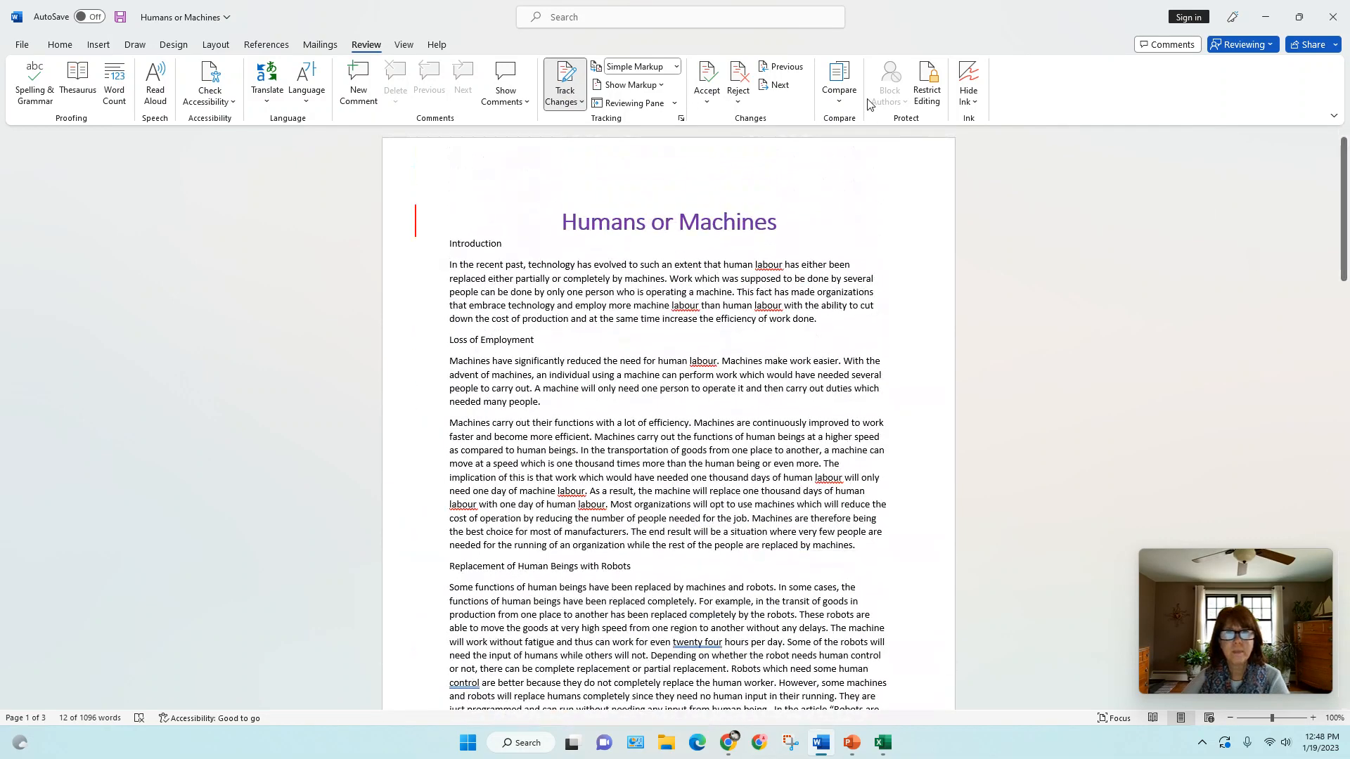
Preview the document in the No Markup and Original views, and return the display to All Markup
{"action": "left_click", "coordinate": [677, 66]}
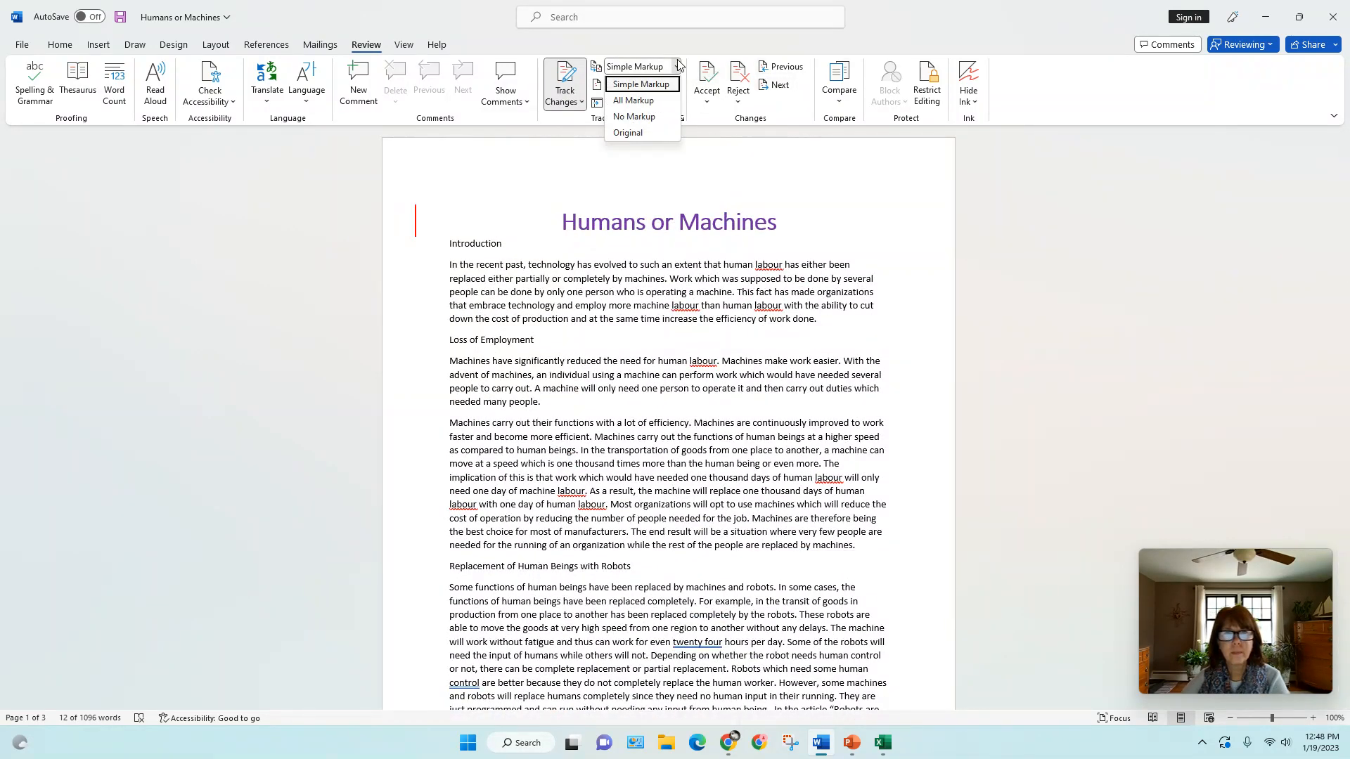
{"action": "left_click", "coordinate": [654, 118]}
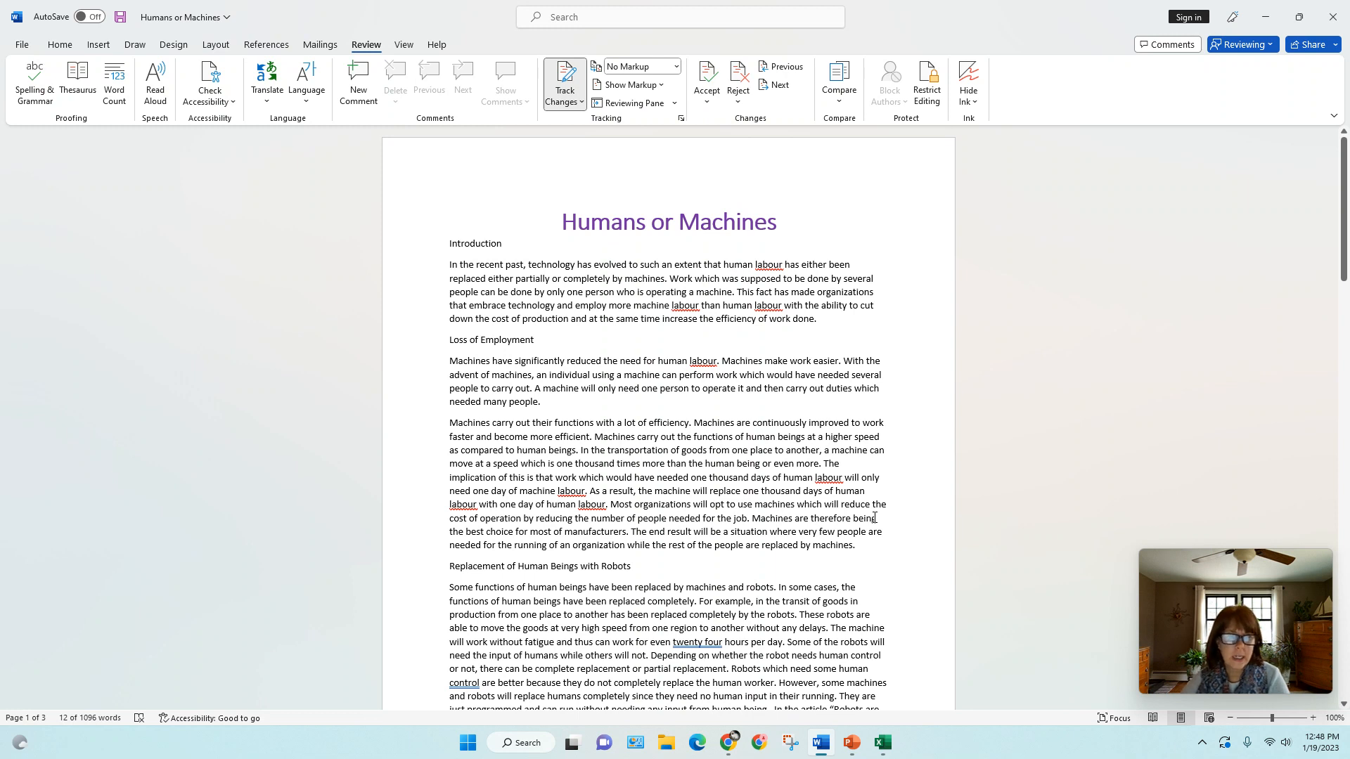
{"action": "left_click", "coordinate": [675, 66]}
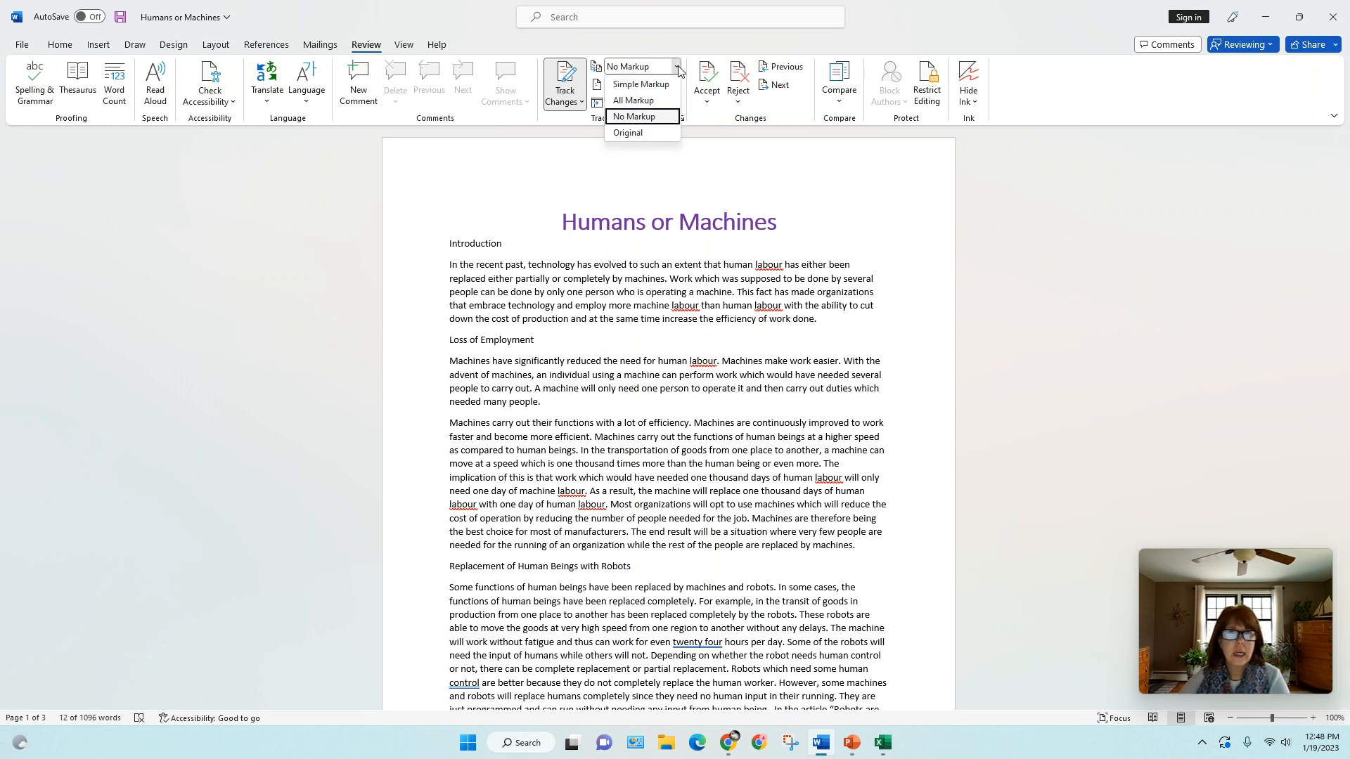
{"action": "left_click", "coordinate": [628, 133]}
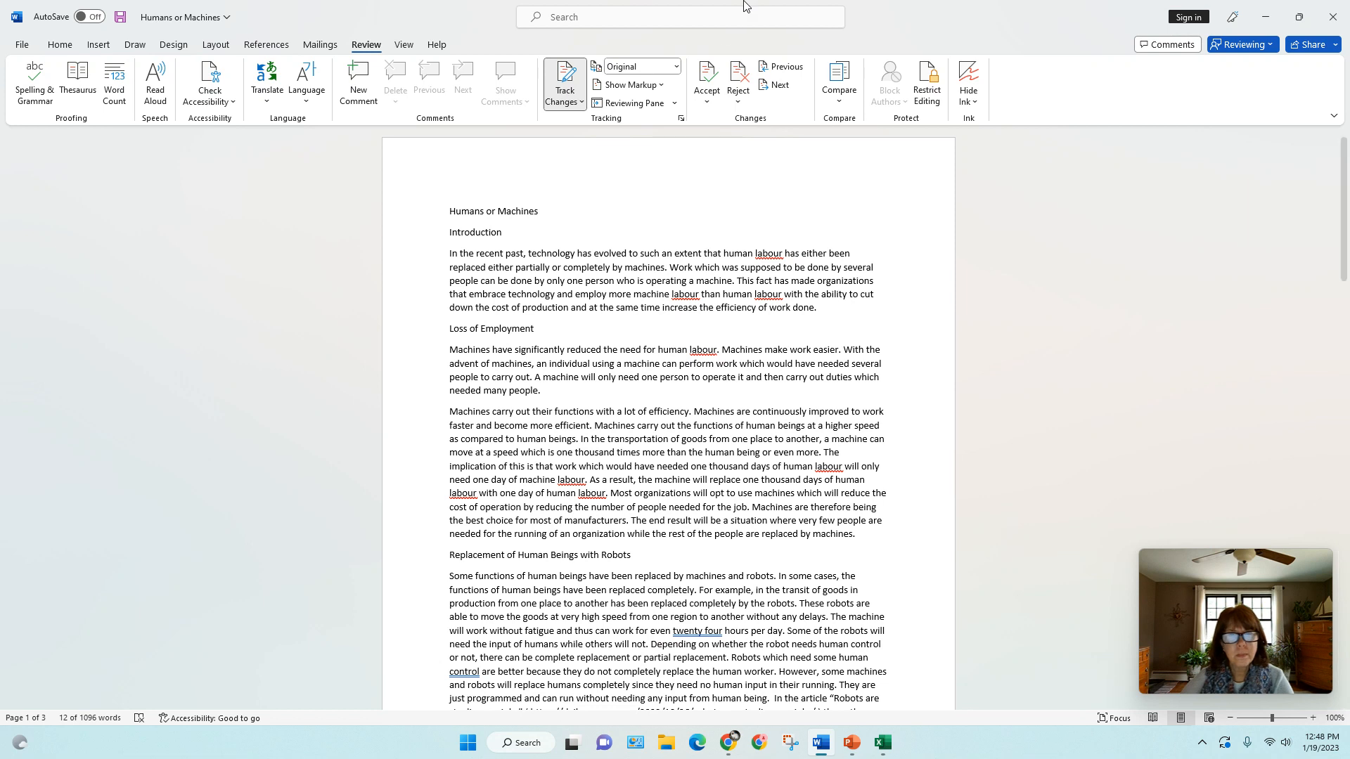
{"action": "left_click", "coordinate": [676, 66]}
{"action": "left_click", "coordinate": [659, 104]}
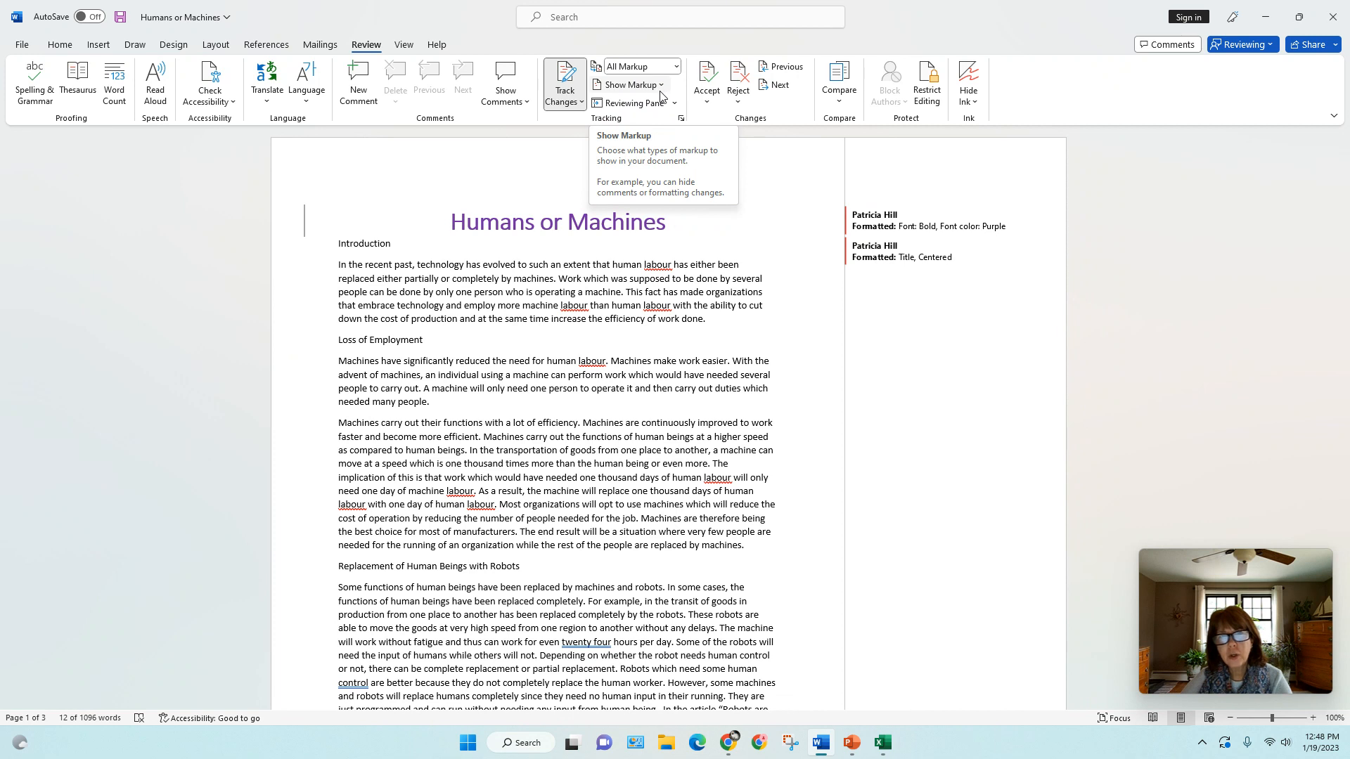
Set the markup balloons option to Show All Revisions Inline
{"action": "left_click", "coordinate": [660, 90]}
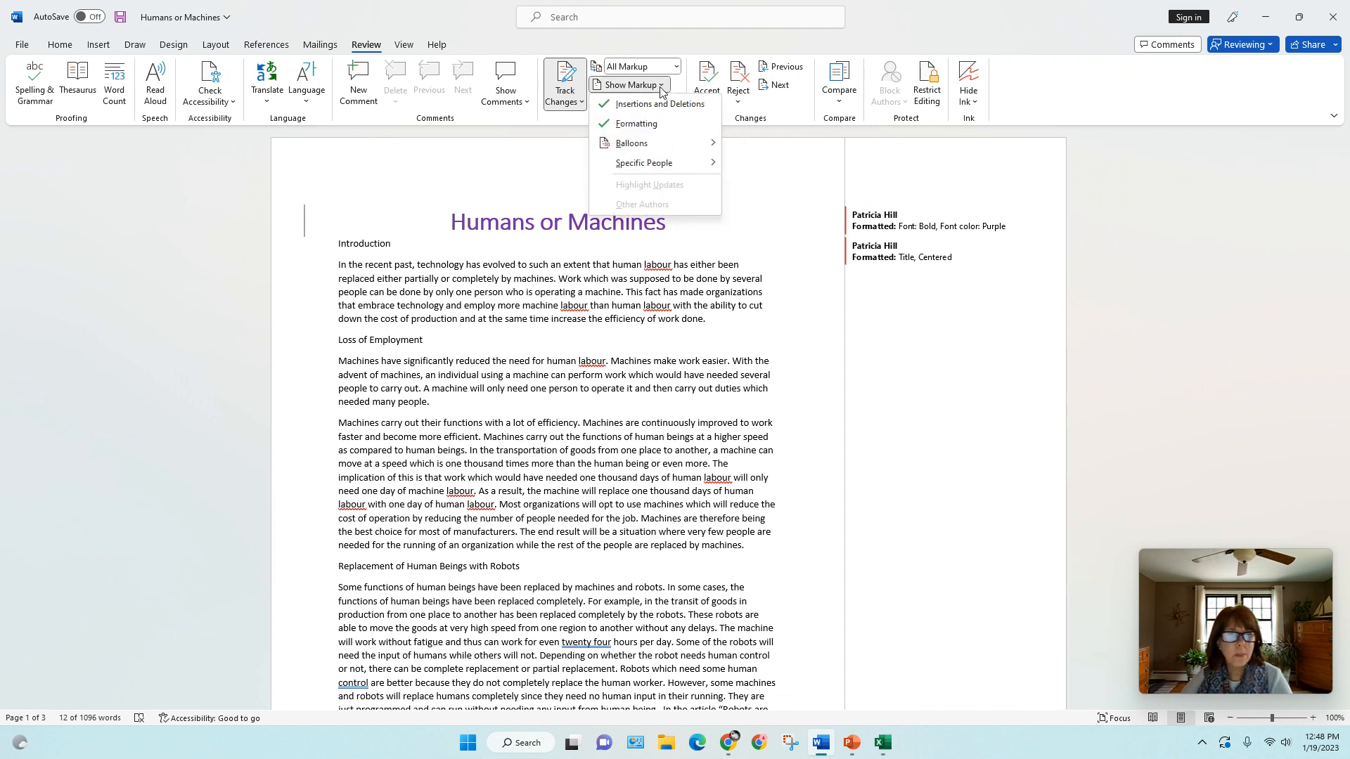
{"action": "mouse_move", "coordinate": [645, 150]}
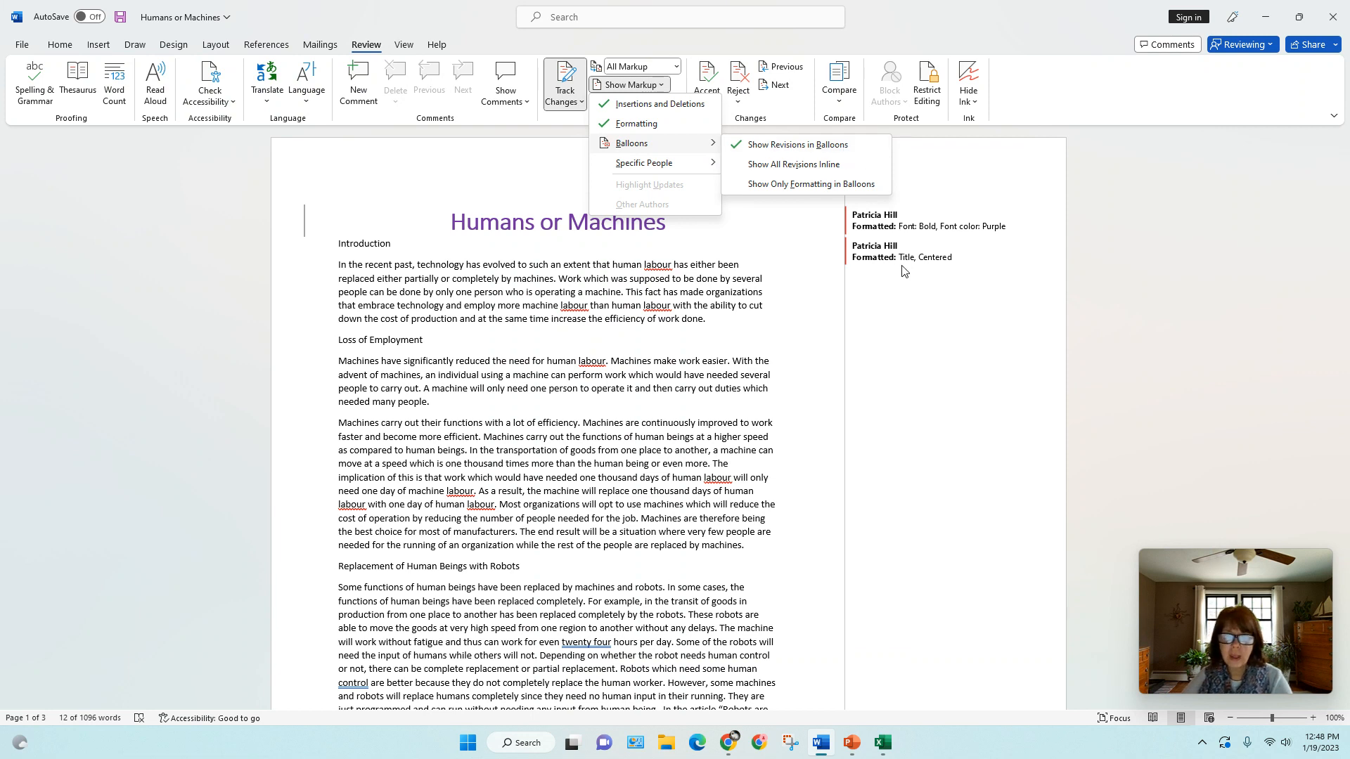
{"action": "left_click", "coordinate": [804, 168]}
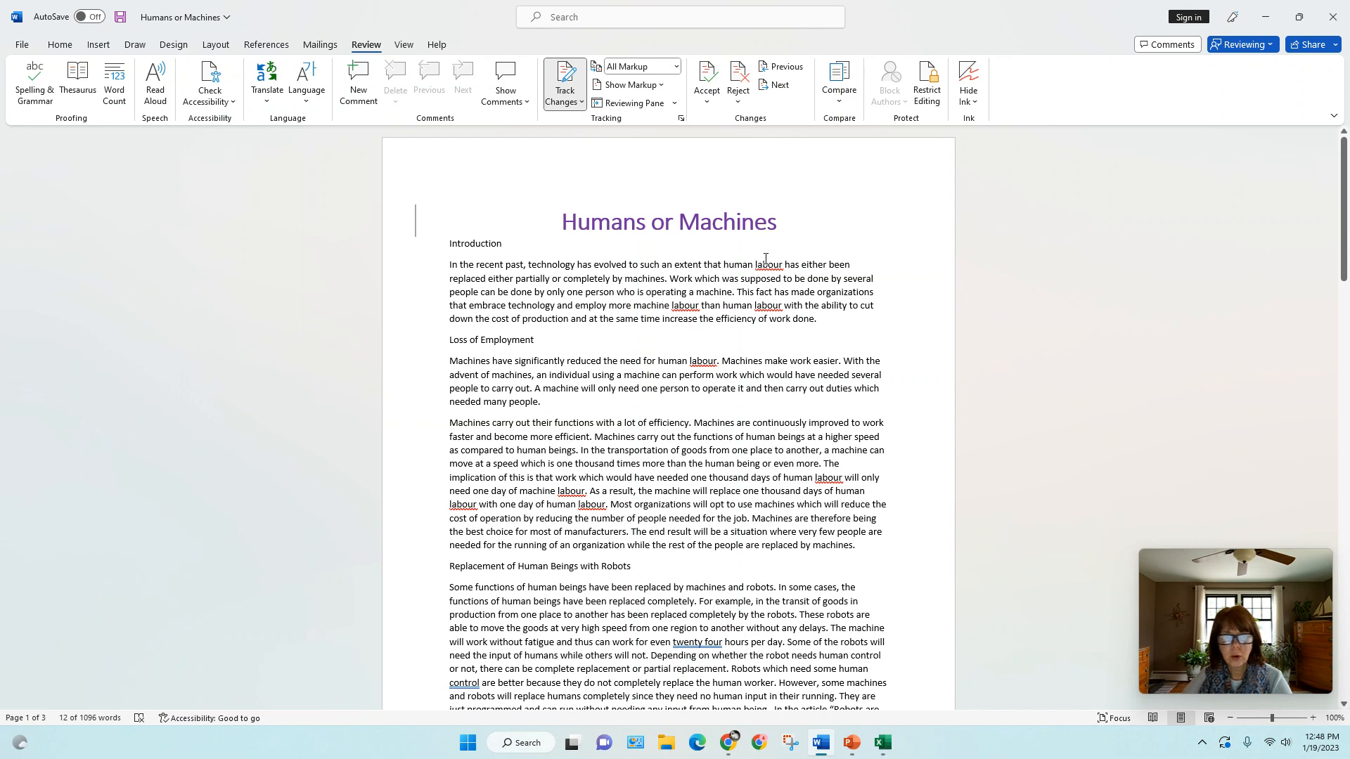
{"action": "mouse_move", "coordinate": [1343, 276]}
{"action": "left_mouse_down"}
{"action": "mouse_move", "coordinate": [1320, 483]}
{"action": "mouse_move", "coordinate": [1322, 275]}
{"action": "left_mouse_up"}
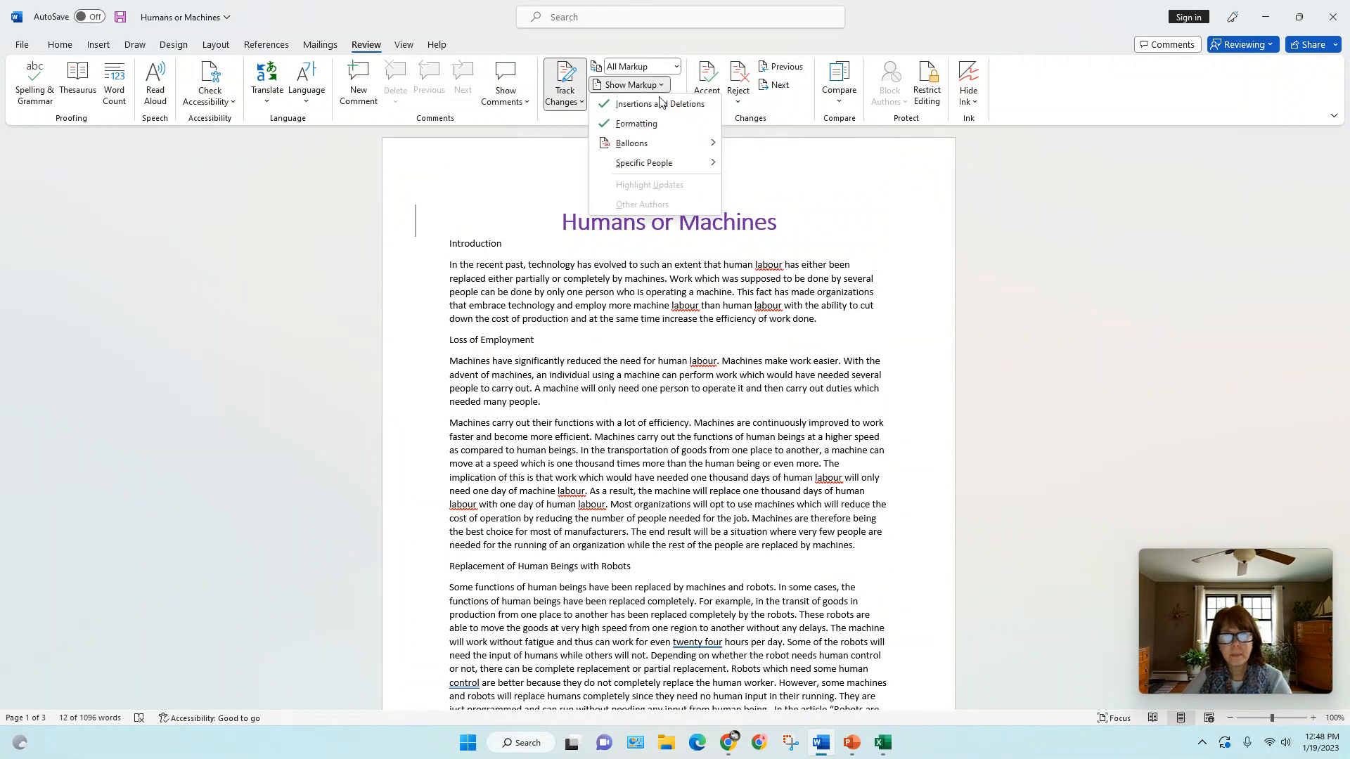
Set the markup balloons option to Show Only Formatting in Balloons
{"action": "mouse_move", "coordinate": [699, 145]}
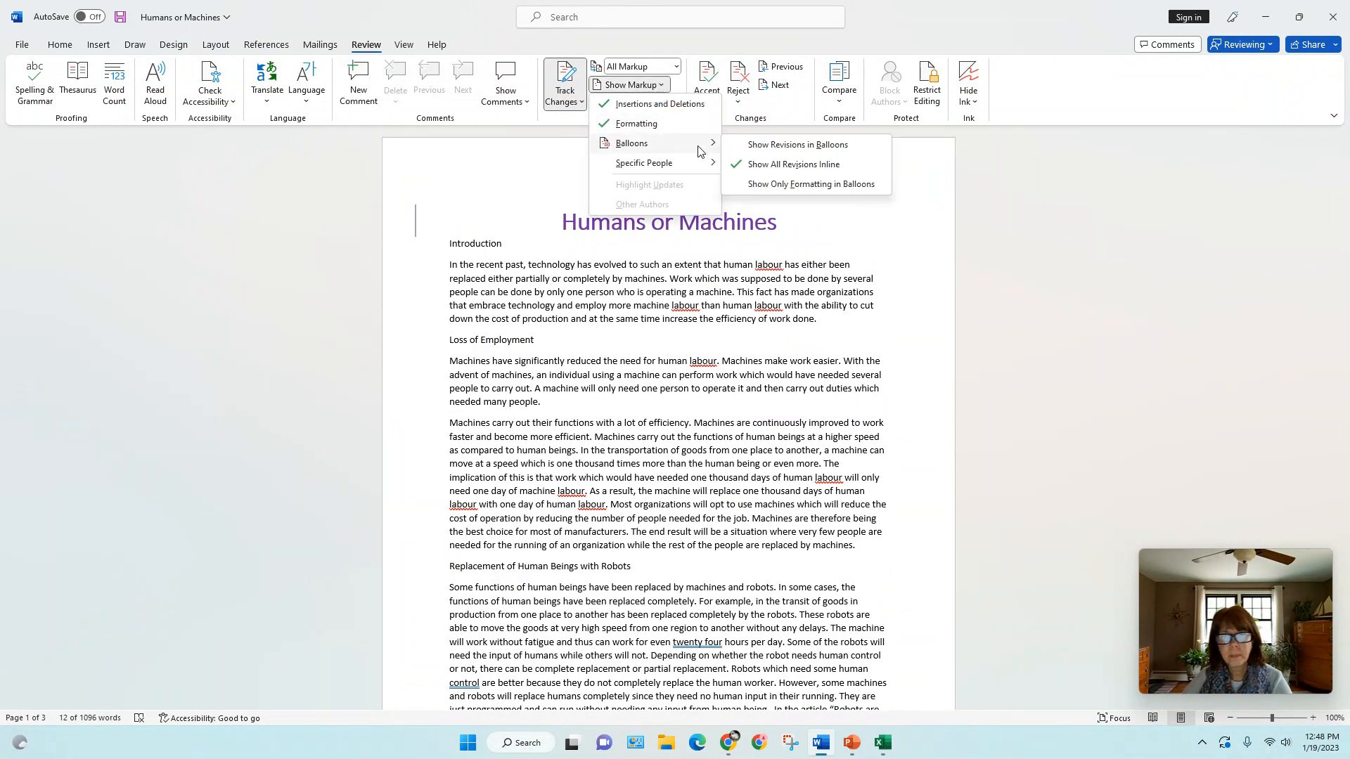
{"action": "left_click", "coordinate": [771, 185]}
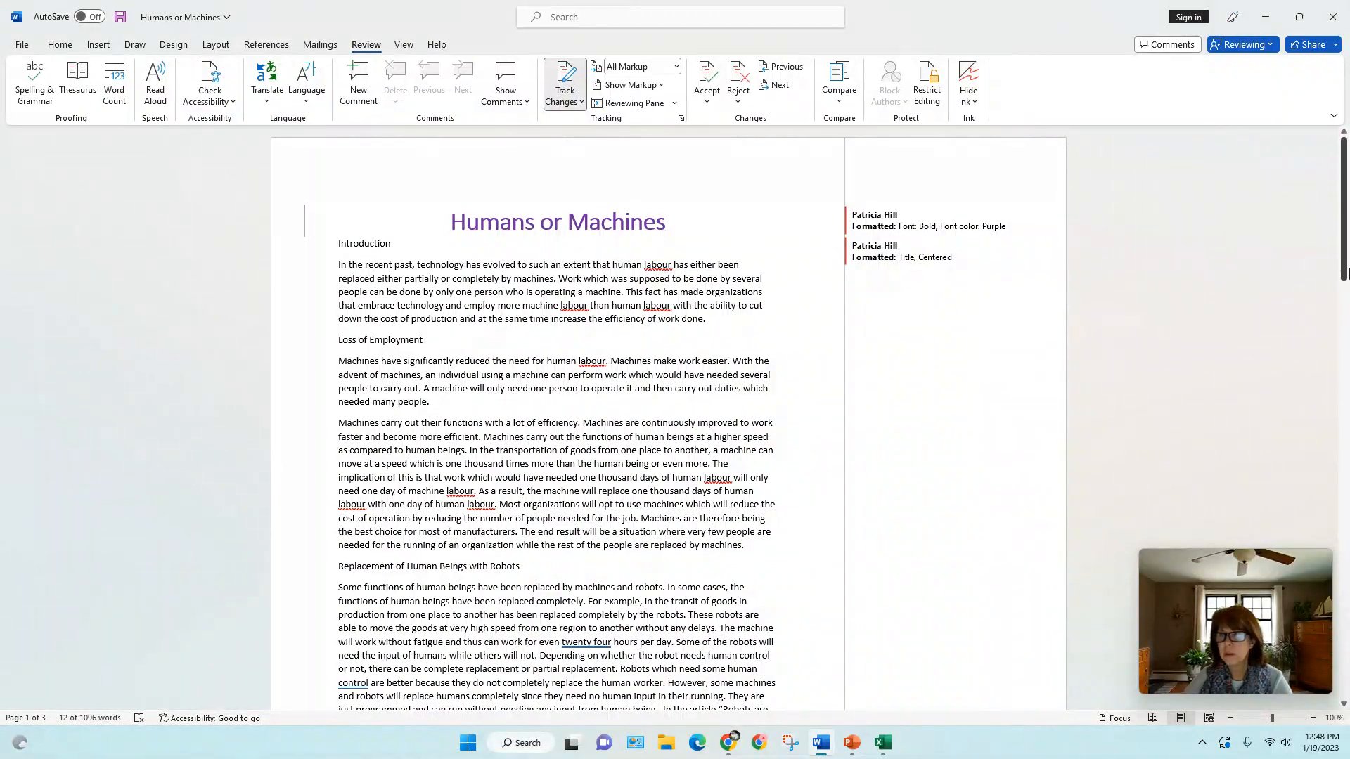
{"action": "left_click_drag", "start_coordinate": [1345, 273], "coordinate": [1269, 243]}
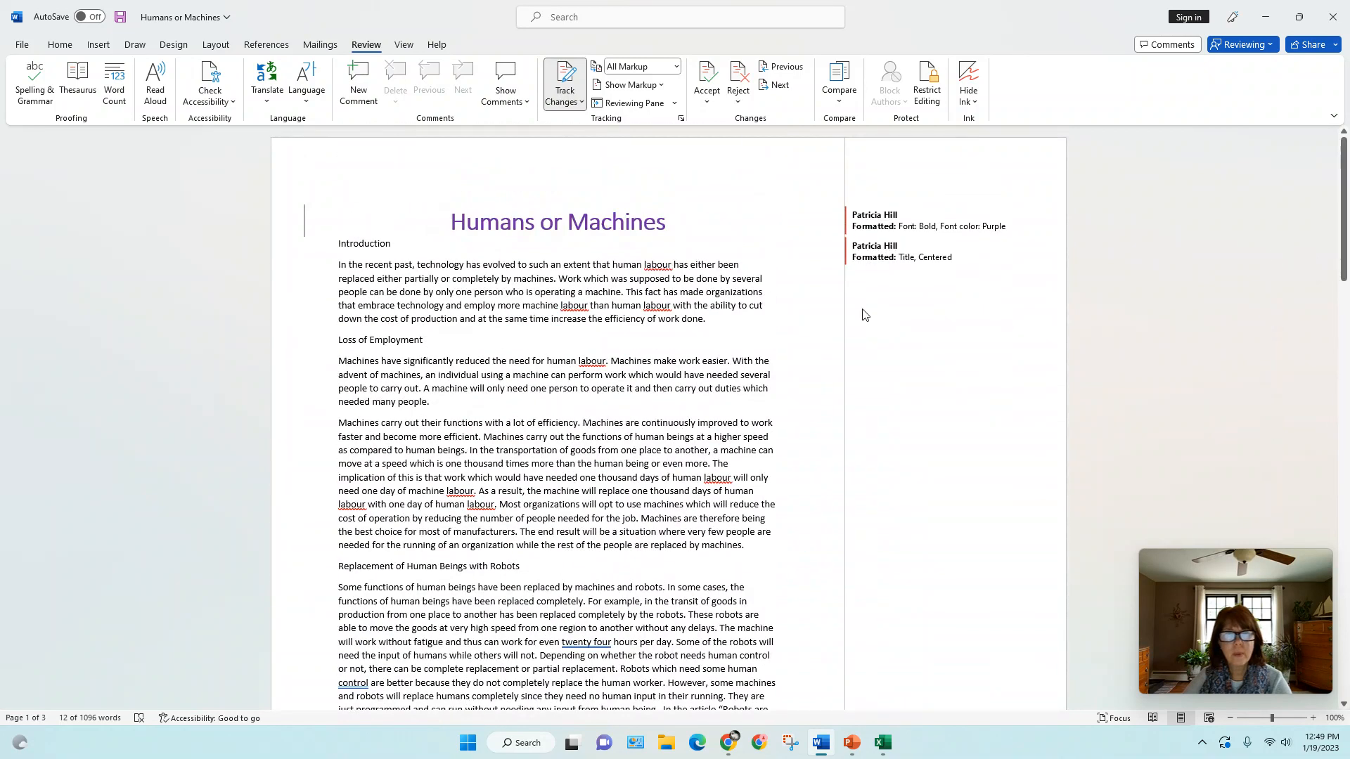
Show the Reviewing Pane in its vertical and horizontal layouts, and leave it displayed vertically
{"action": "left_click", "coordinate": [673, 104]}
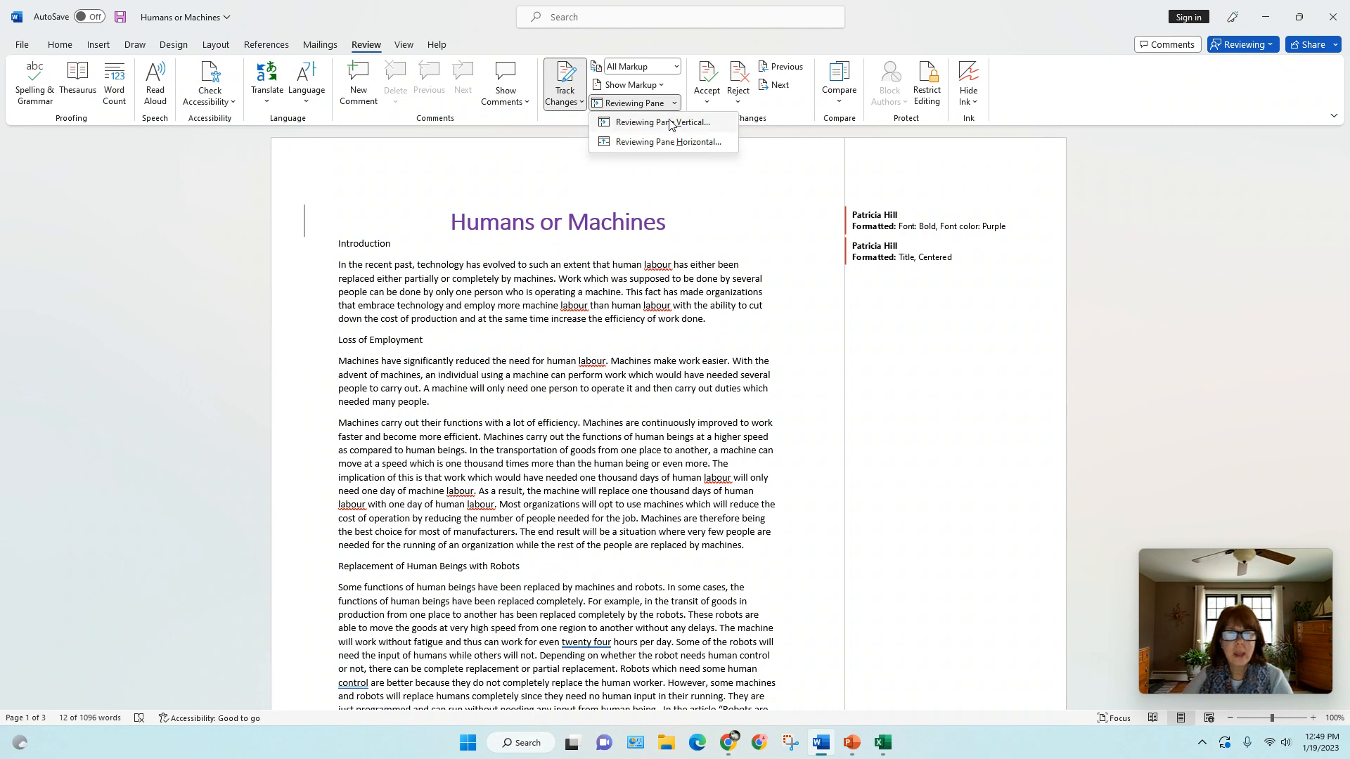
{"action": "left_click", "coordinate": [670, 124]}
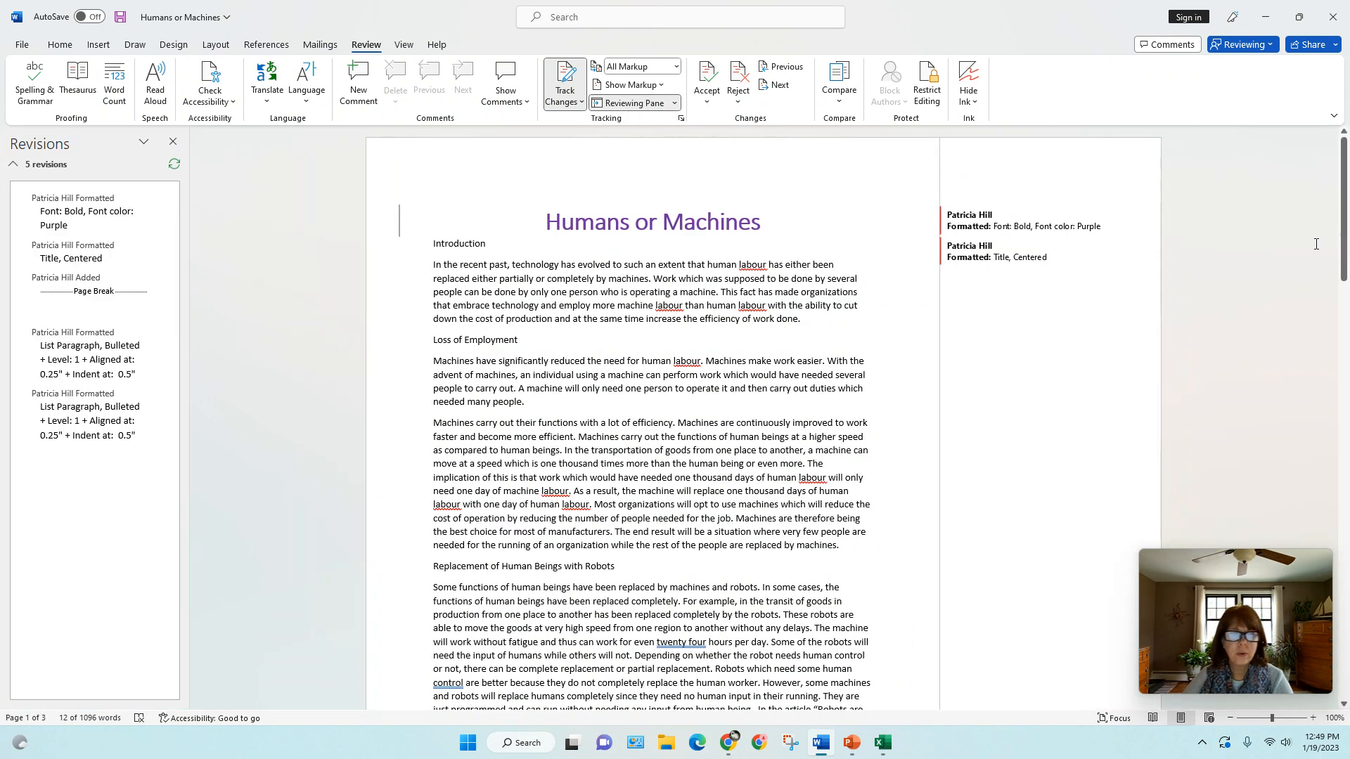
{"action": "left_click", "coordinate": [676, 106]}
{"action": "left_click", "coordinate": [665, 140]}
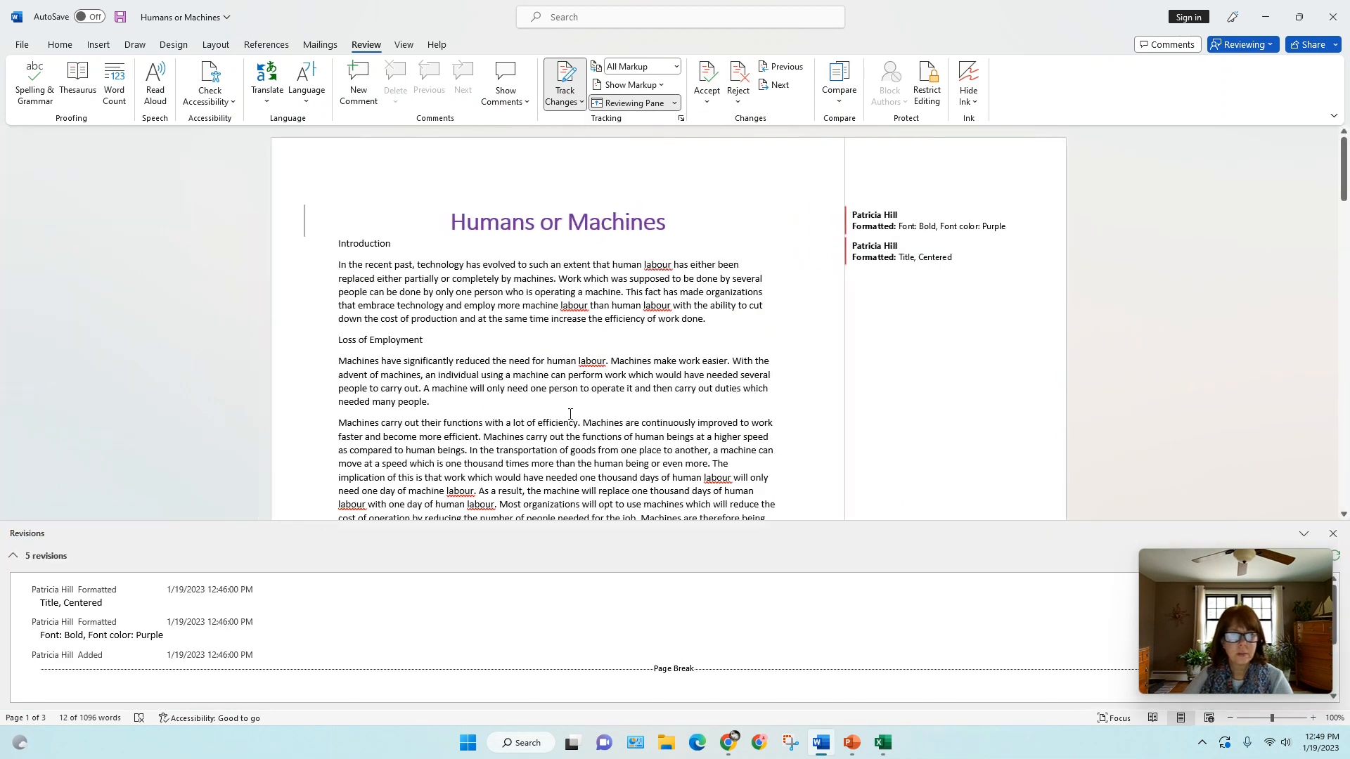
{"action": "left_click", "coordinate": [677, 103]}
{"action": "left_click", "coordinate": [653, 123]}
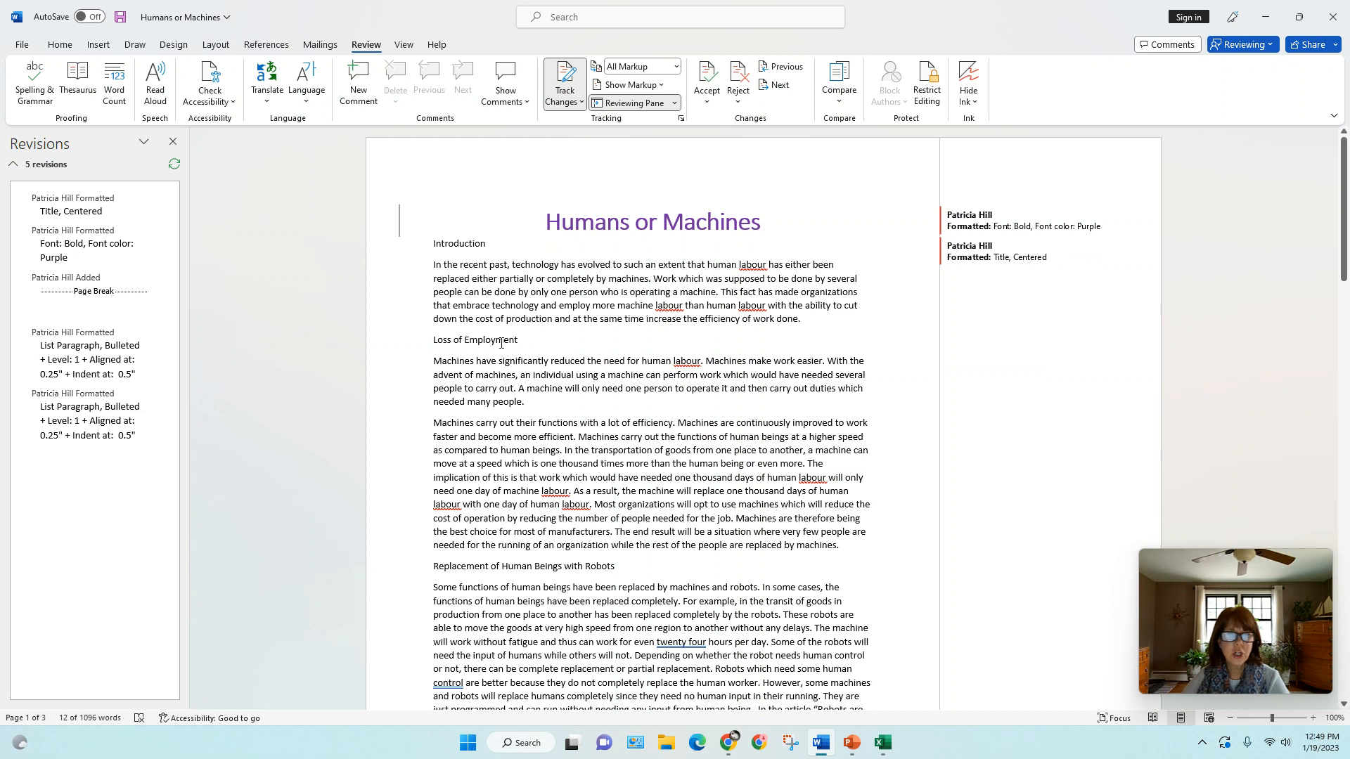
Accept the tracked font and style changes on the "Humans or Machines" title and the page break inserted after the conclusion
{"action": "left_click", "coordinate": [546, 222]}
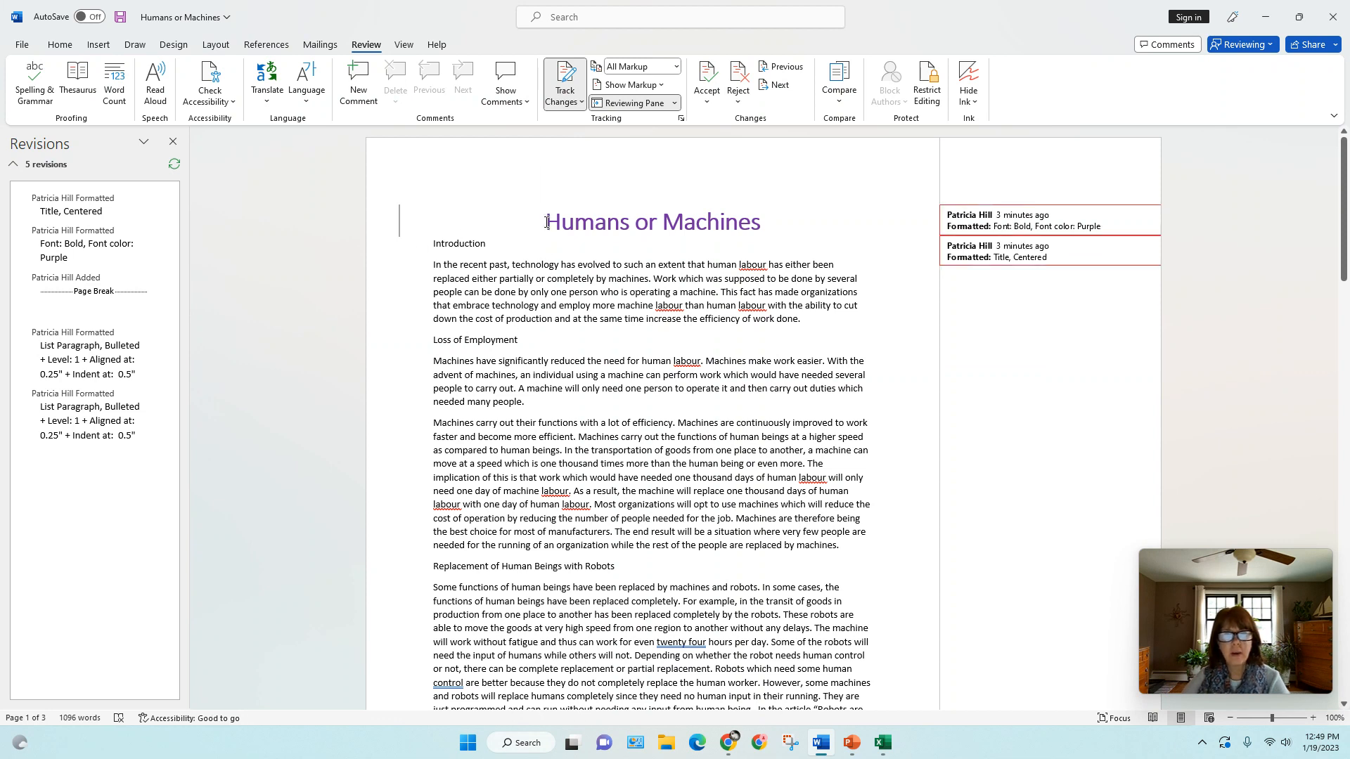
{"action": "left_click", "coordinate": [706, 74]}
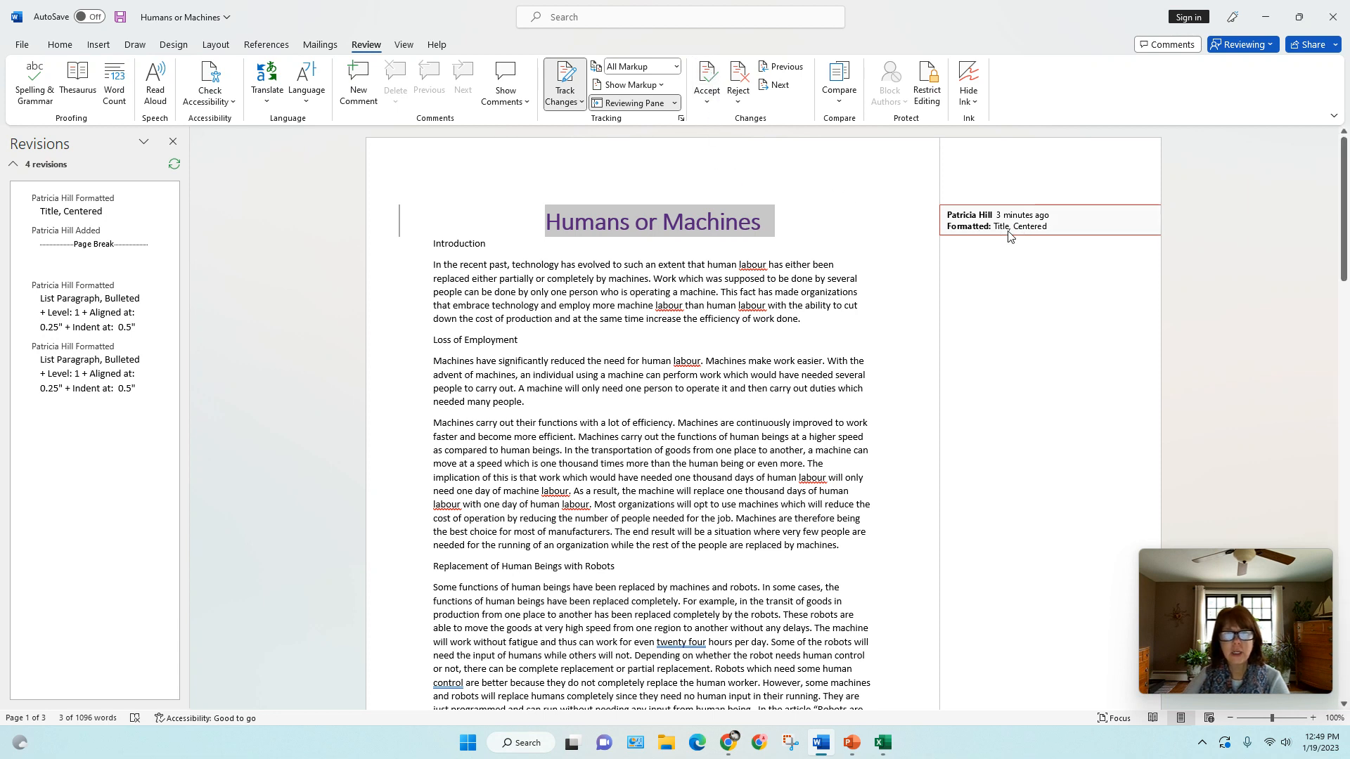
{"action": "left_click", "coordinate": [702, 77]}
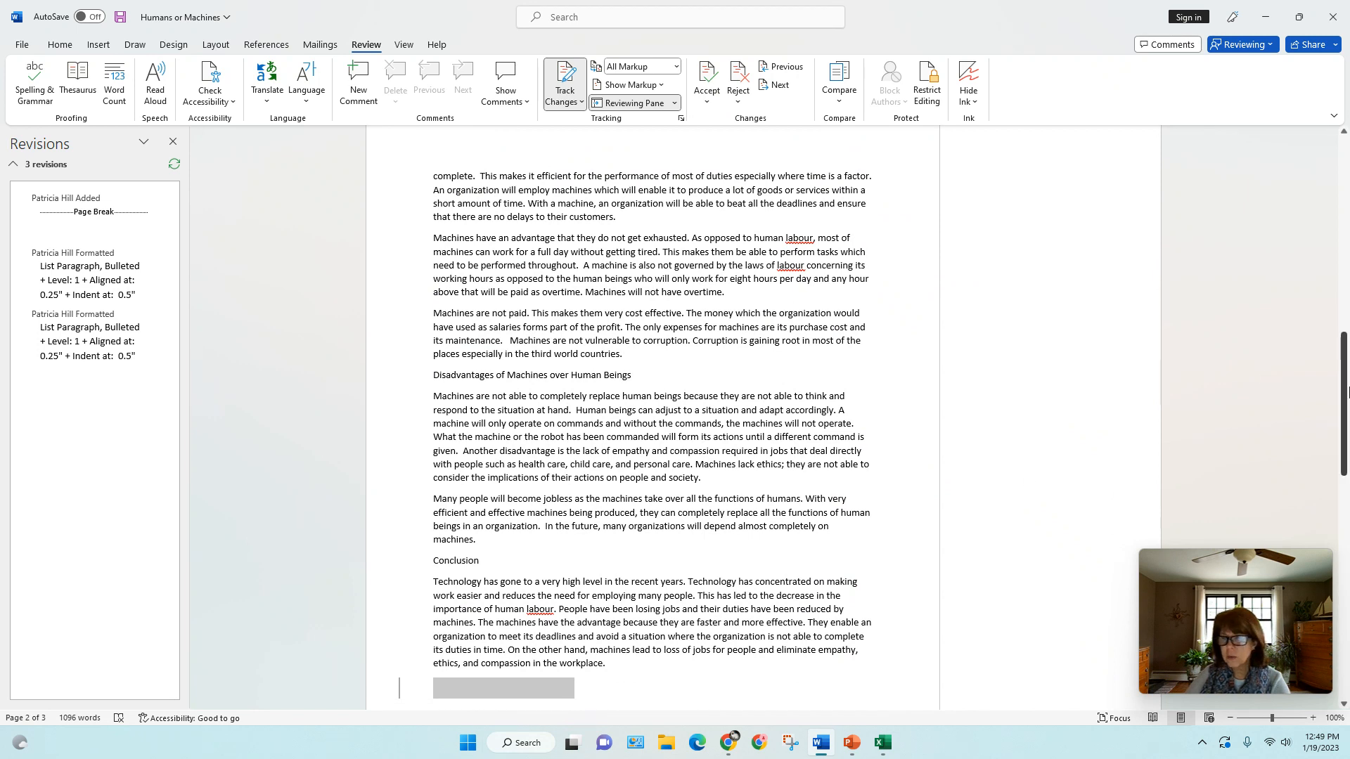
{"action": "left_click_drag", "start_coordinate": [1344, 398], "coordinate": [1344, 474]}
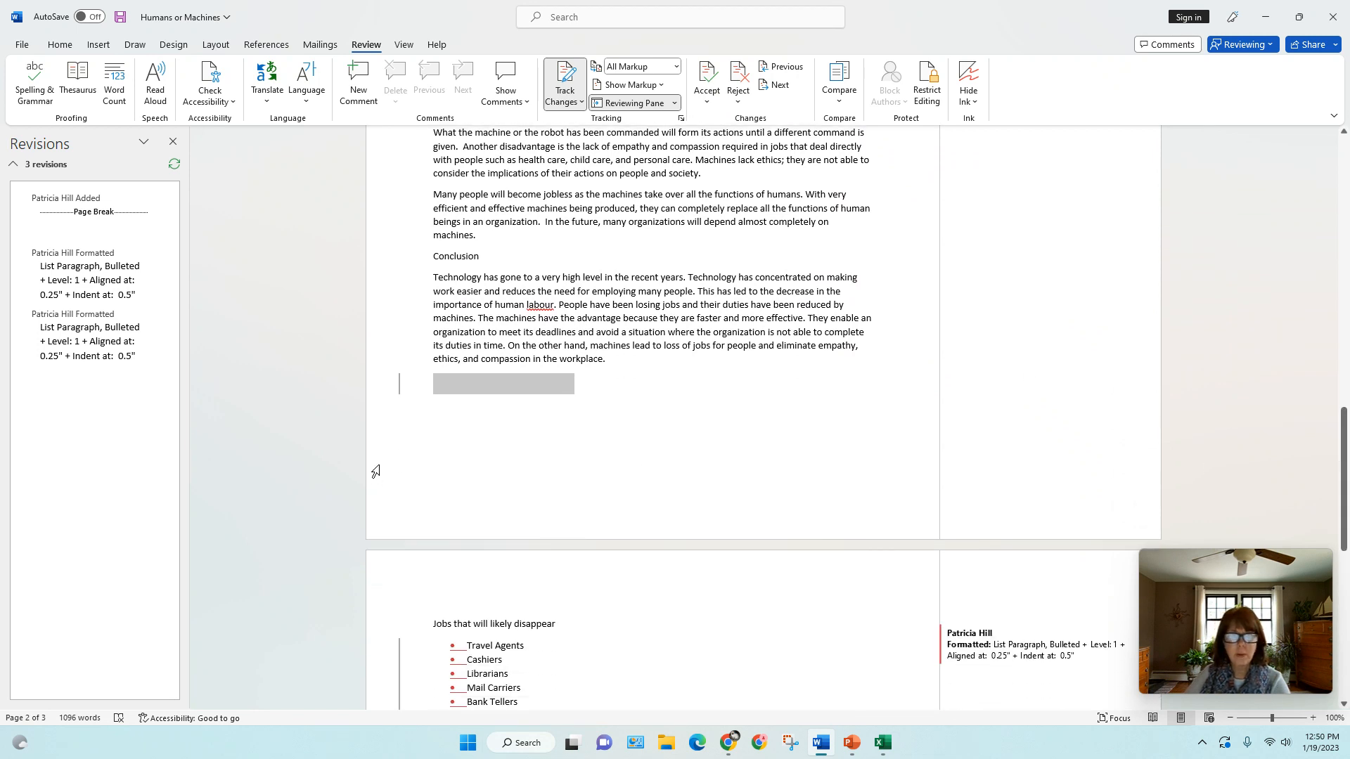
{"action": "left_click", "coordinate": [707, 74]}
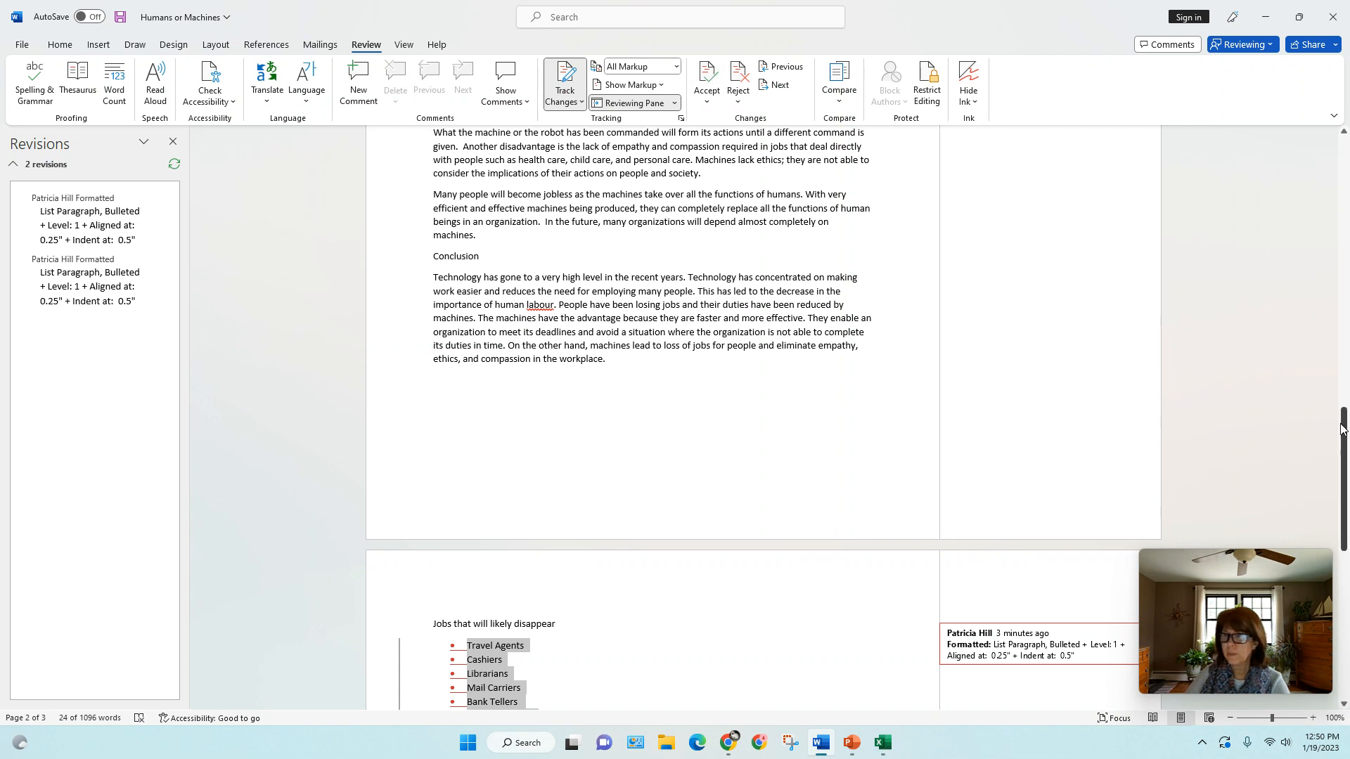
Reject the tracked bullet formatting on both job lists, "Jobs that will likely disappear" and "Jobs that are expected to survive", and return to the document's beginning
{"action": "left_click_drag", "start_coordinate": [1344, 431], "coordinate": [1344, 474]}
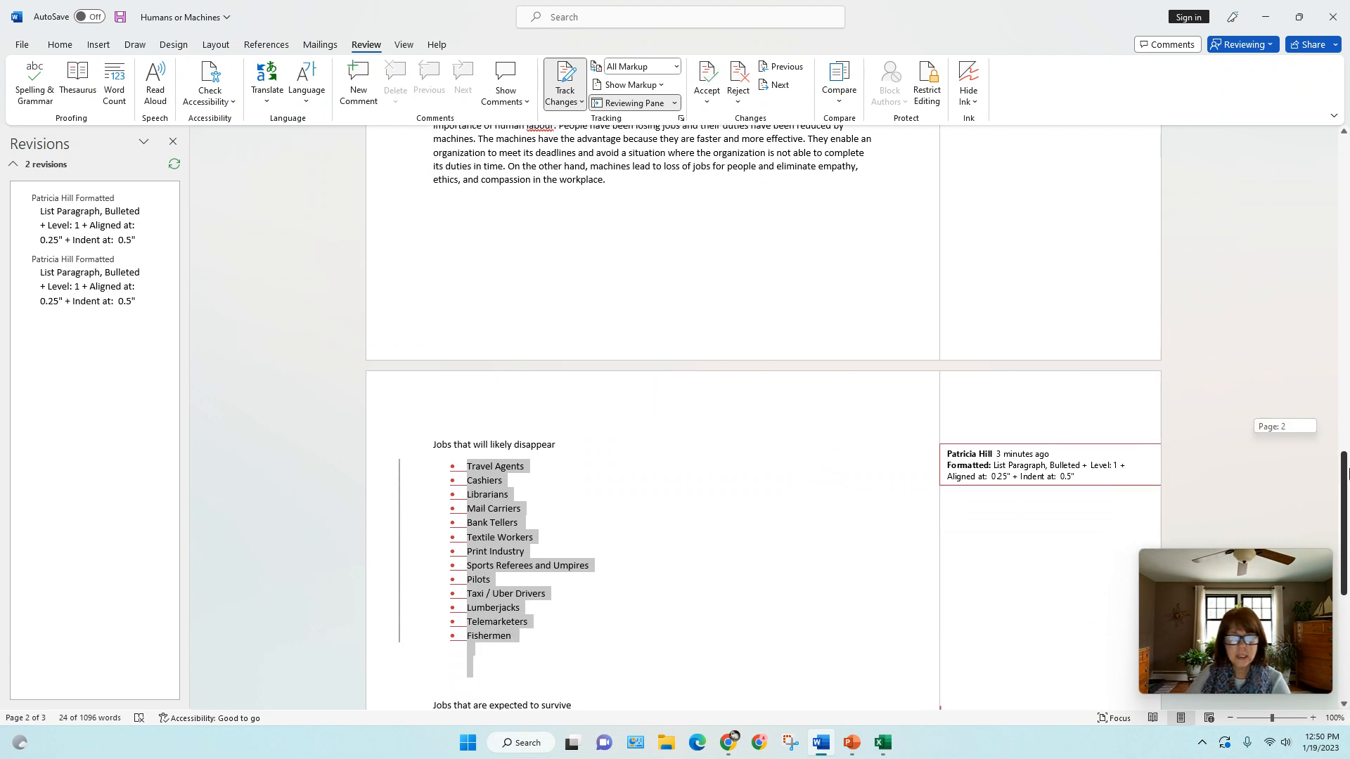
{"action": "left_click", "coordinate": [740, 77]}
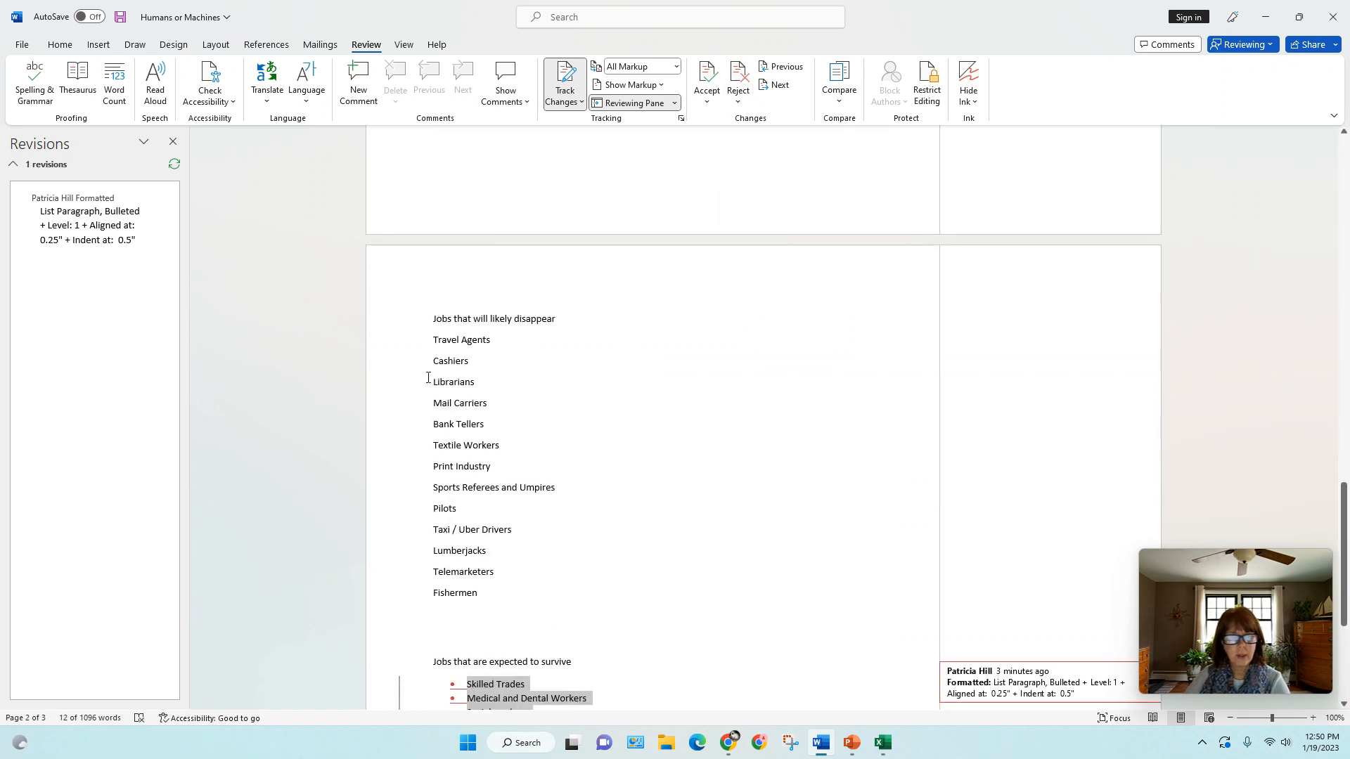
{"action": "left_click", "coordinate": [740, 77]}
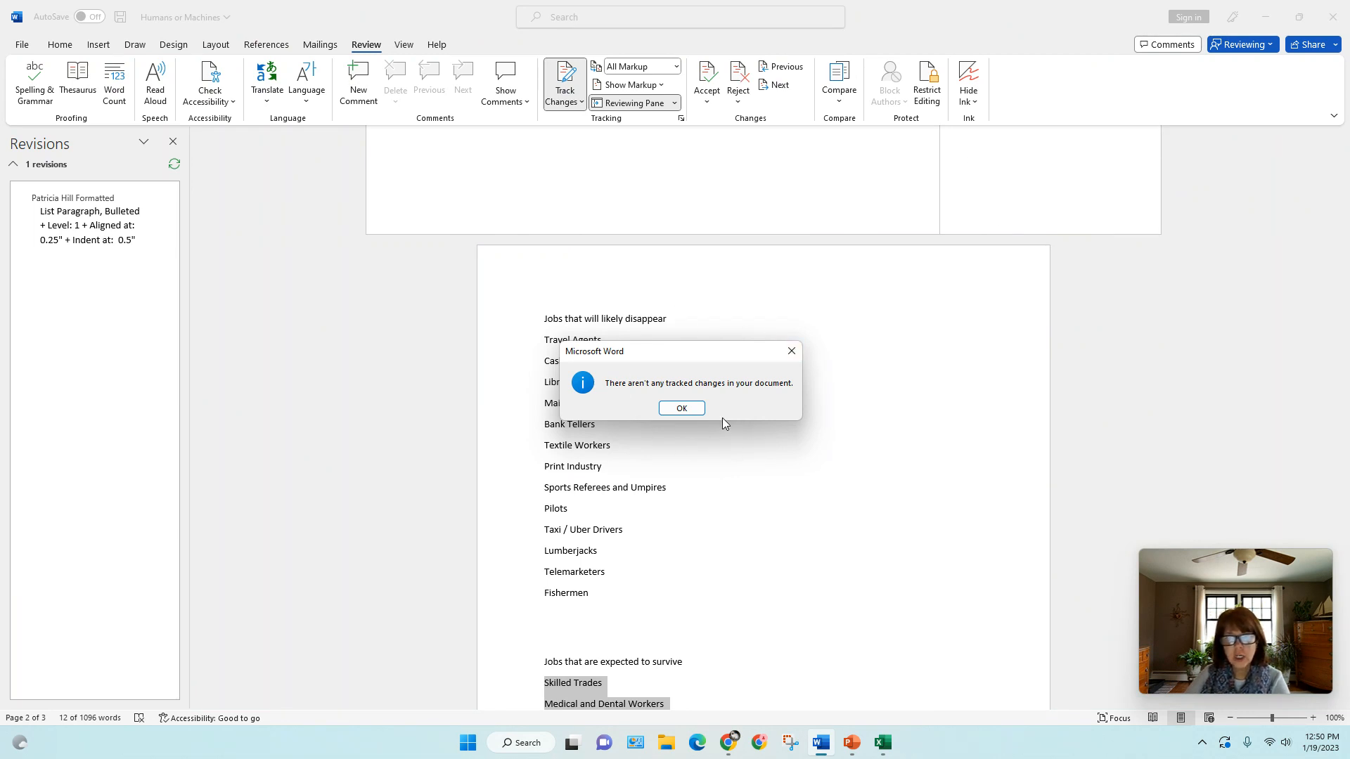
{"action": "left_click", "coordinate": [681, 408]}
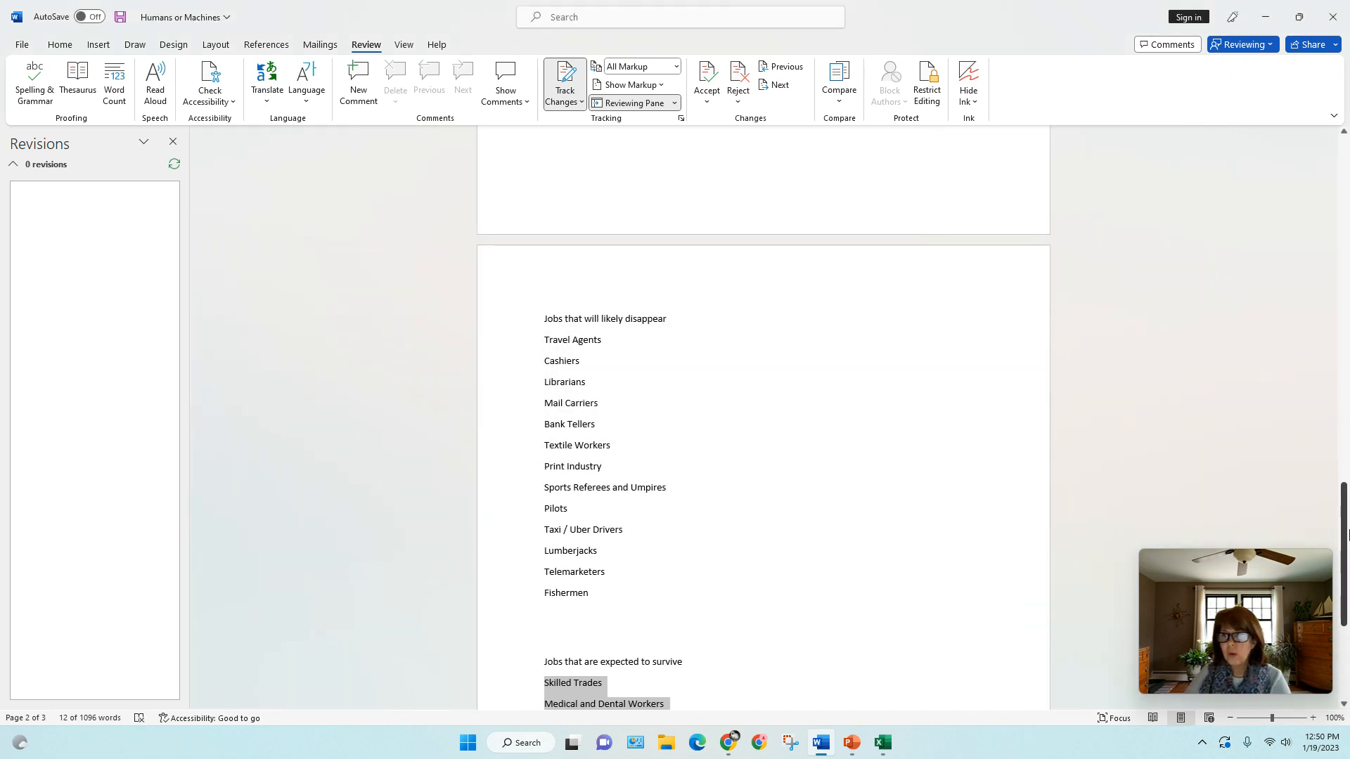
{"action": "left_click_drag", "start_coordinate": [1345, 533], "coordinate": [1343, 187]}
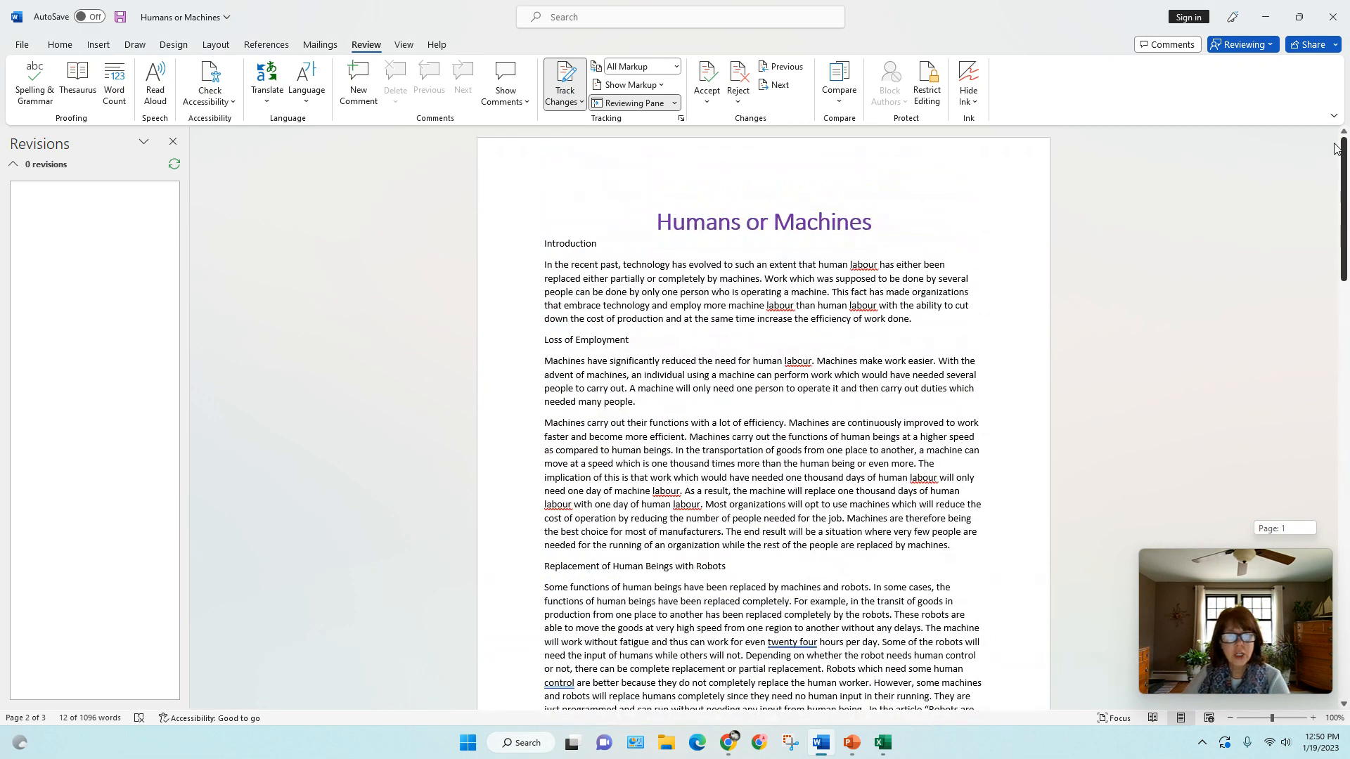